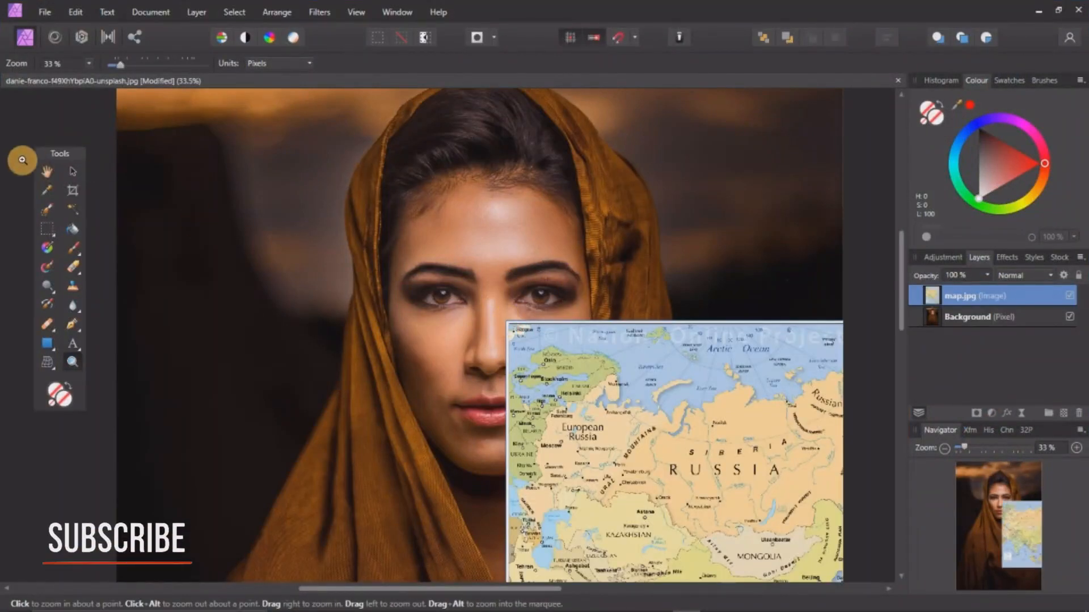
Step: Move the map image over the woman's face and scale it down proportionally to about 71%
left_click(74, 173)
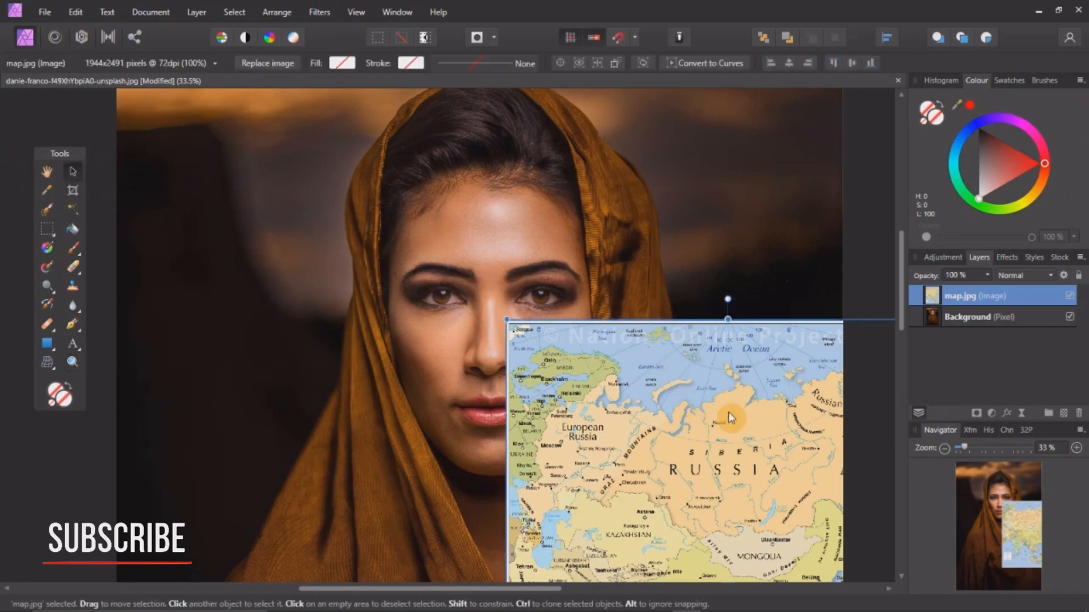
left_click_drag(728, 412, 538, 300)
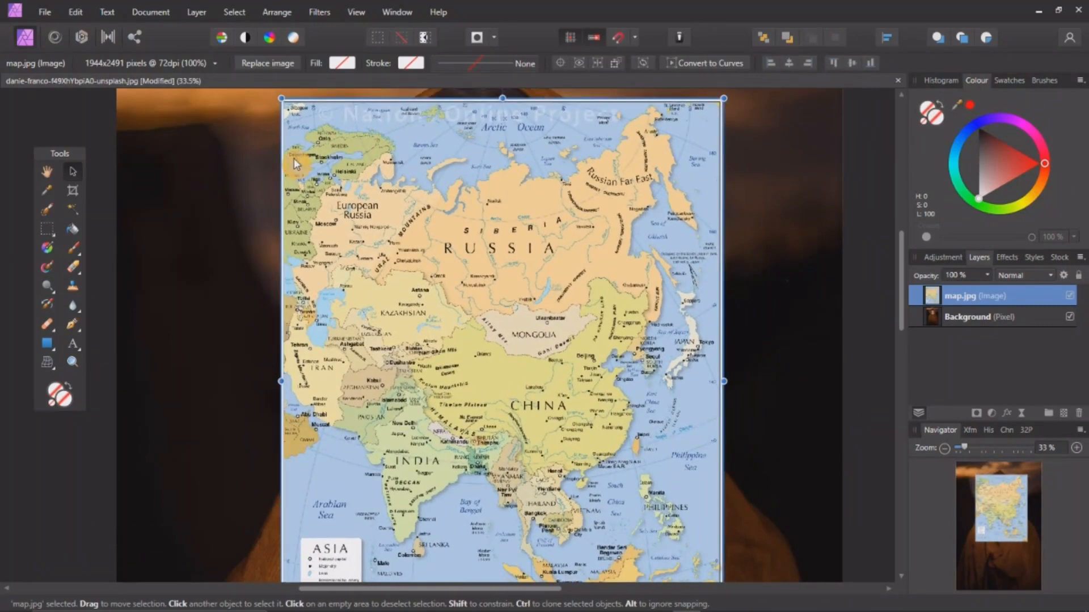
key("alt")
left_click_drag(282, 100, 359, 199)
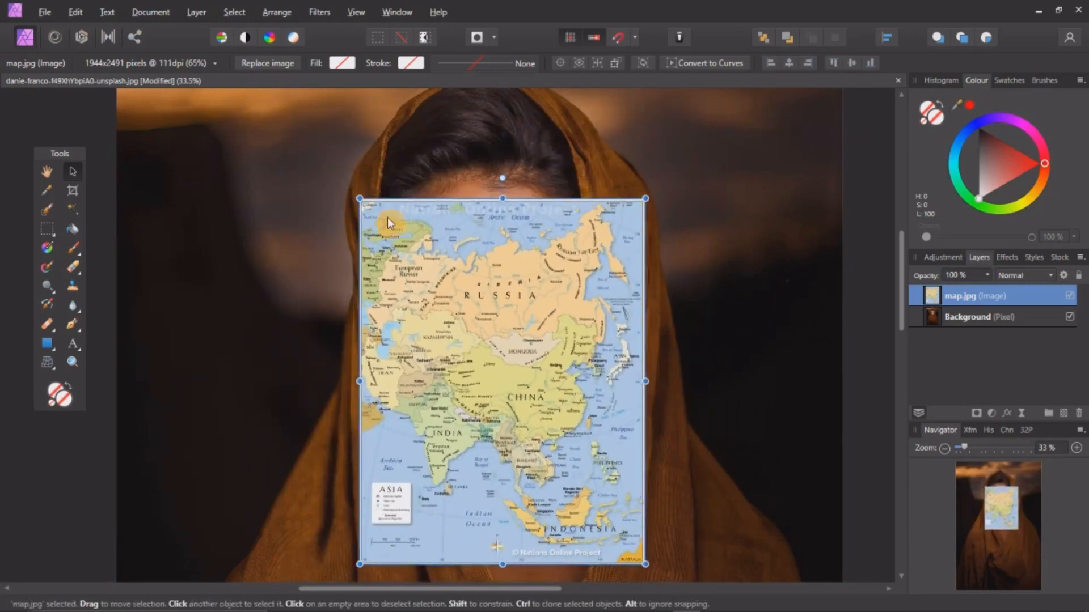
left_click_drag(530, 281, 530, 206)
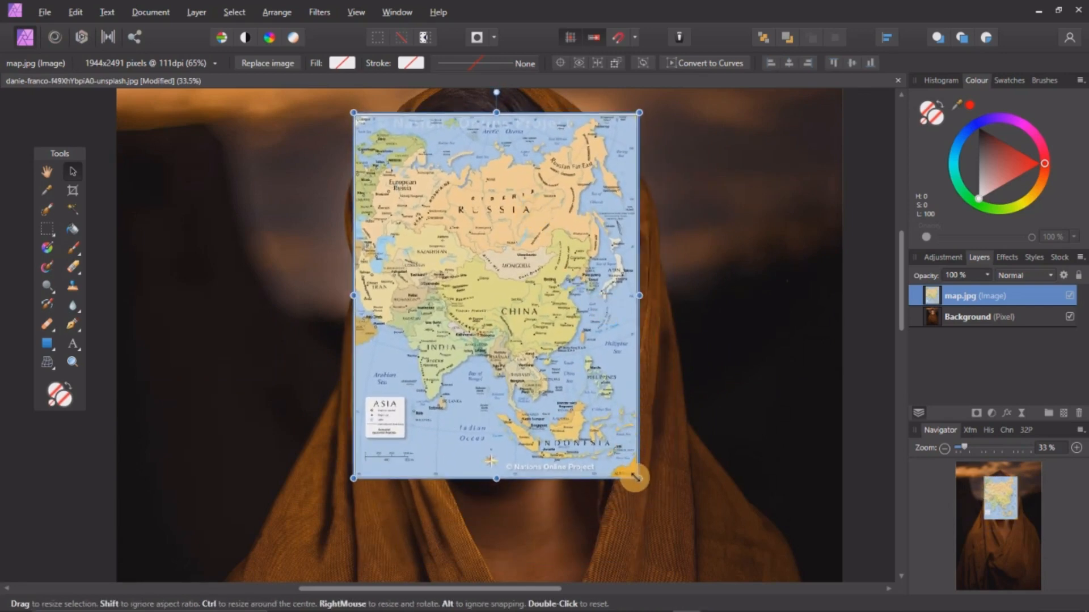
left_click_drag(639, 478, 652, 498)
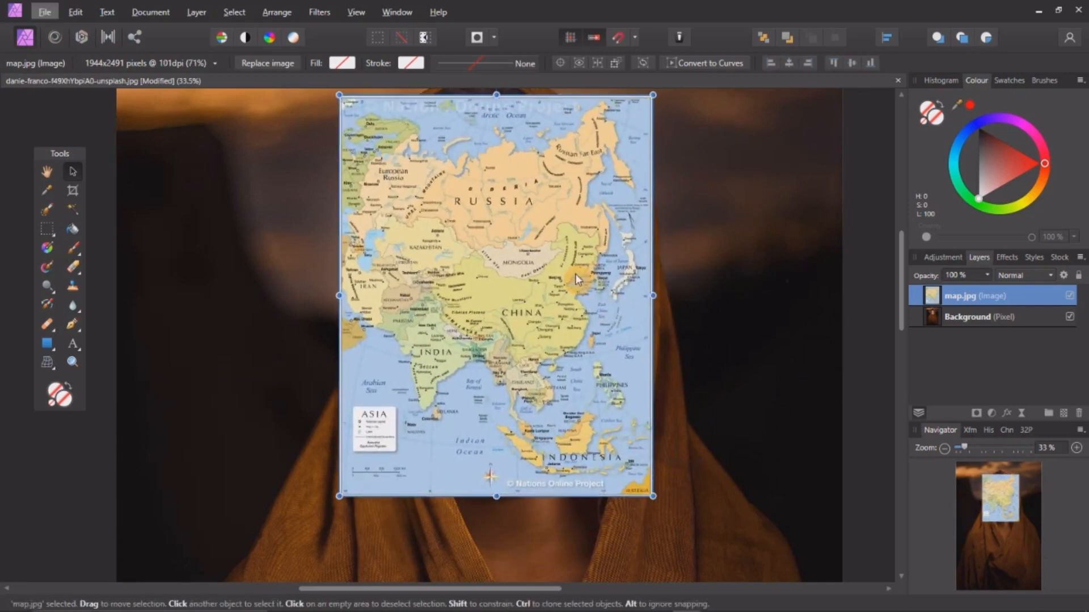
left_click_drag(564, 203, 568, 214)
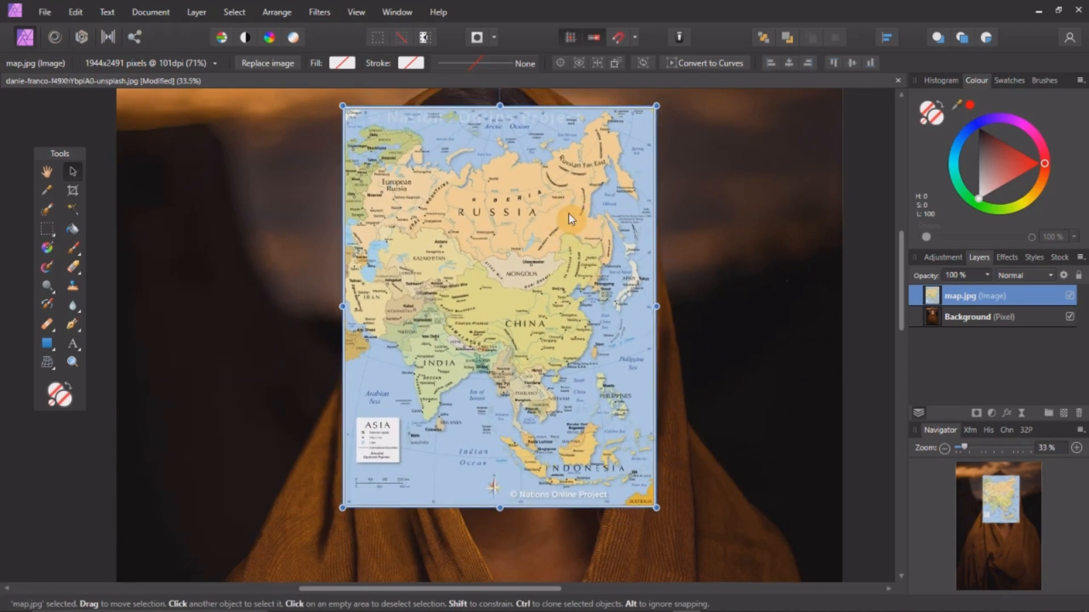
mouse_move(542, 261)
left_mouse_down()
mouse_move(534, 230)
mouse_move(536, 242)
left_mouse_up()
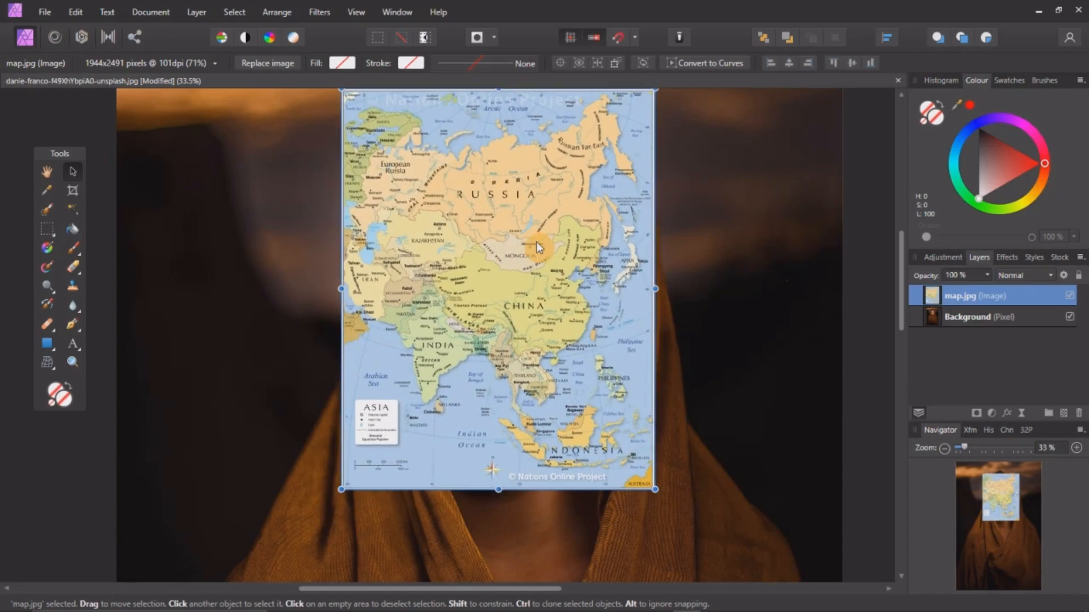
Step: Lower the map layer's opacity to 28% and align the map with the face, enlarging it to about 76%
left_click(986, 275)
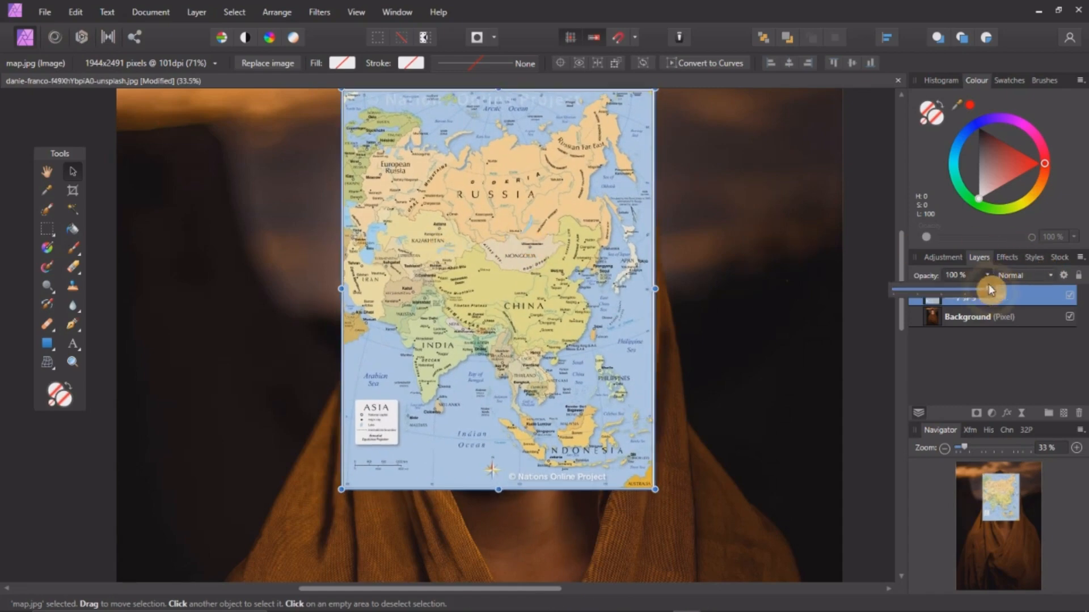
left_click_drag(989, 289, 920, 290)
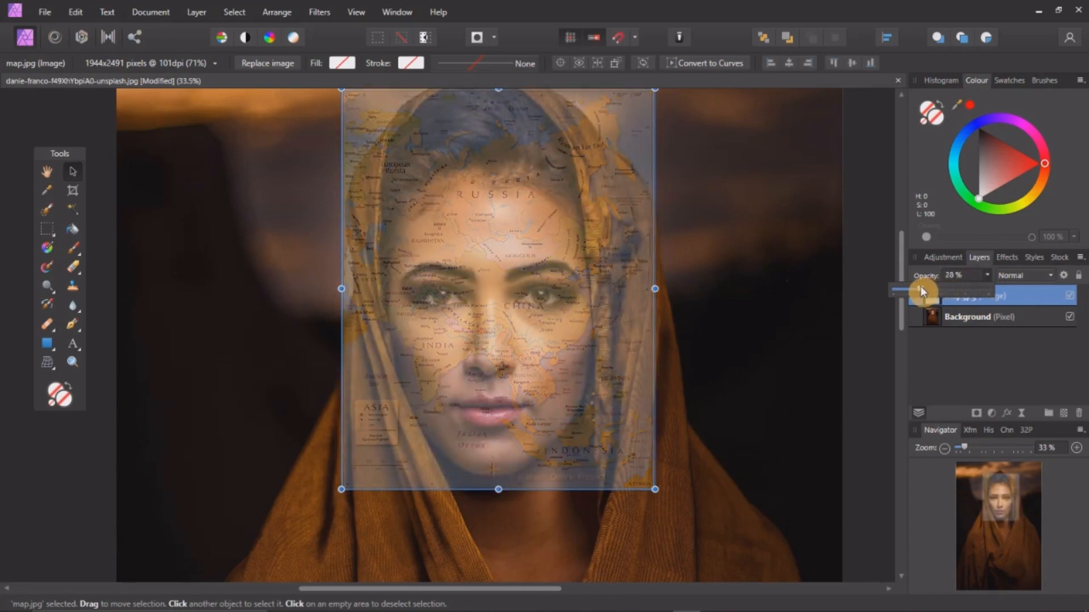
mouse_move(543, 208)
left_mouse_down()
mouse_move(564, 226)
mouse_move(561, 219)
left_mouse_up()
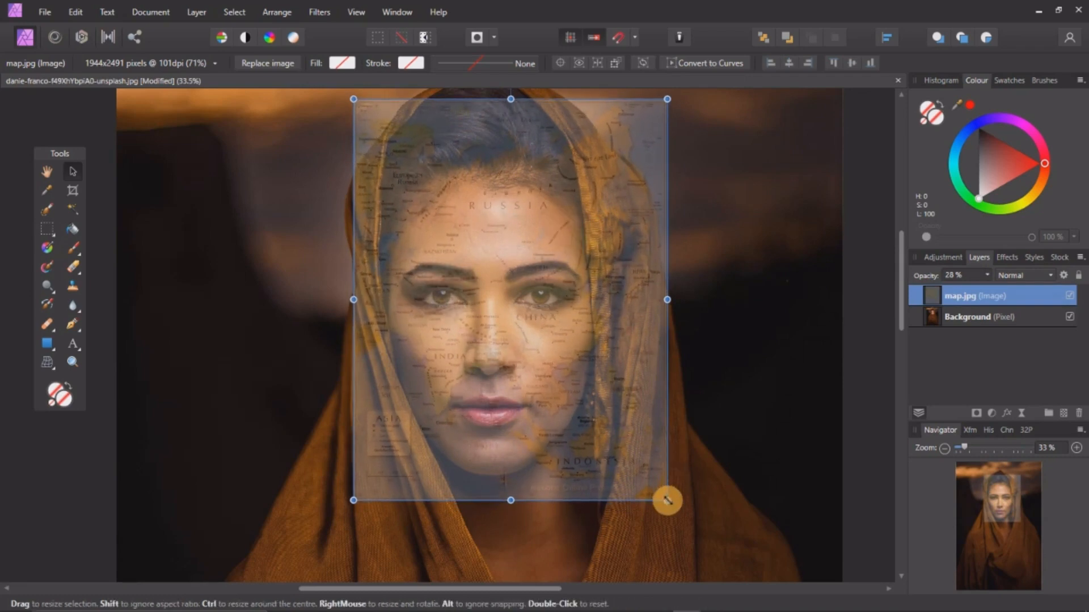
left_click_drag(667, 502, 681, 507)
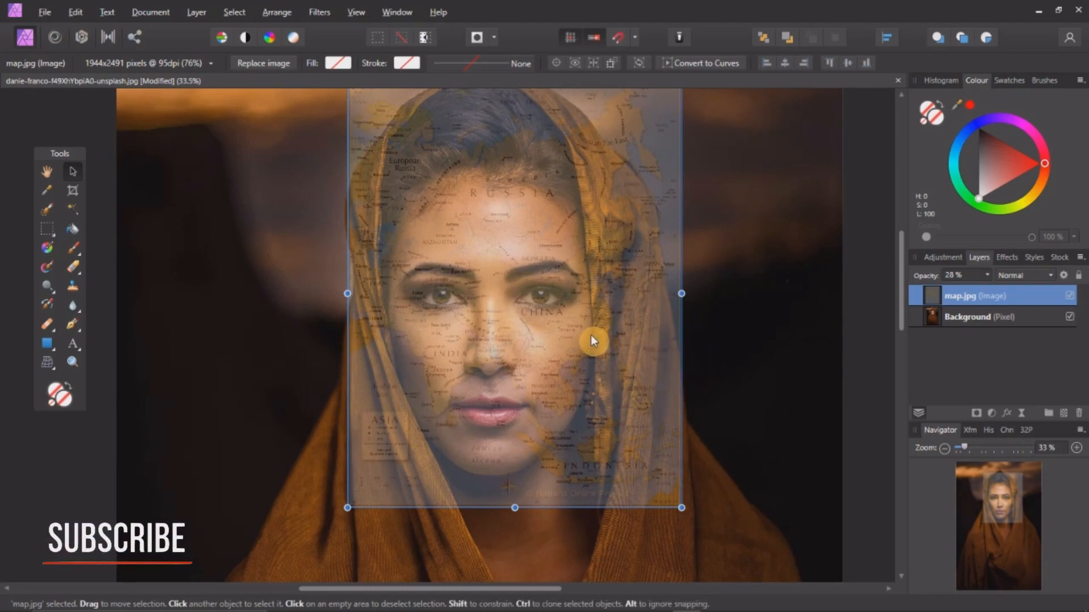
Step: Restore the map layer's opacity to 100% and set its blend mode to Multiply
left_click(986, 275)
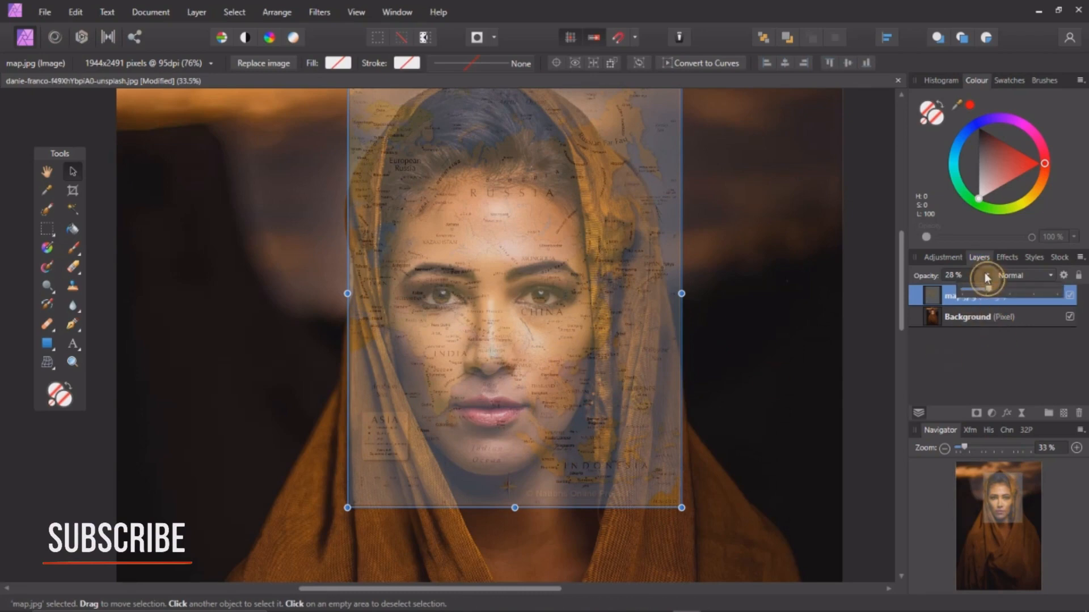
left_click_drag(994, 288, 1046, 299)
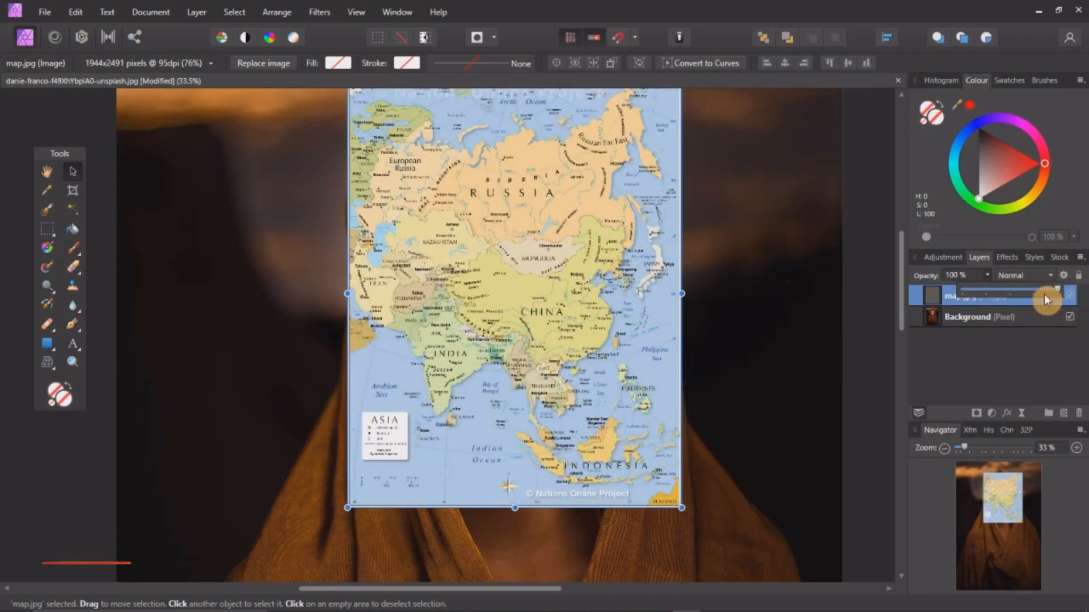
left_click(521, 240)
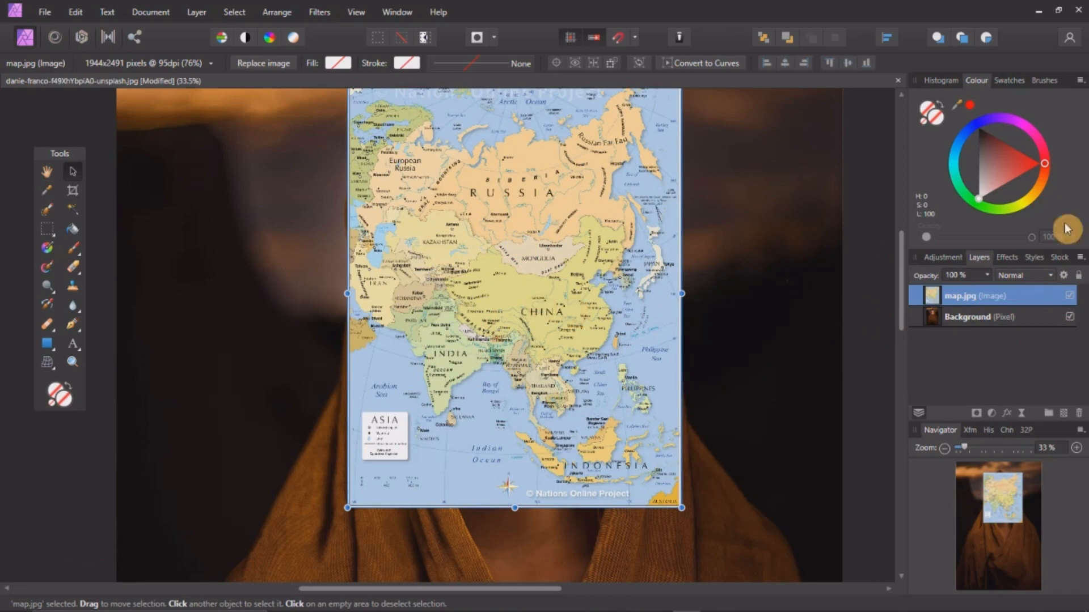
left_click(1011, 276)
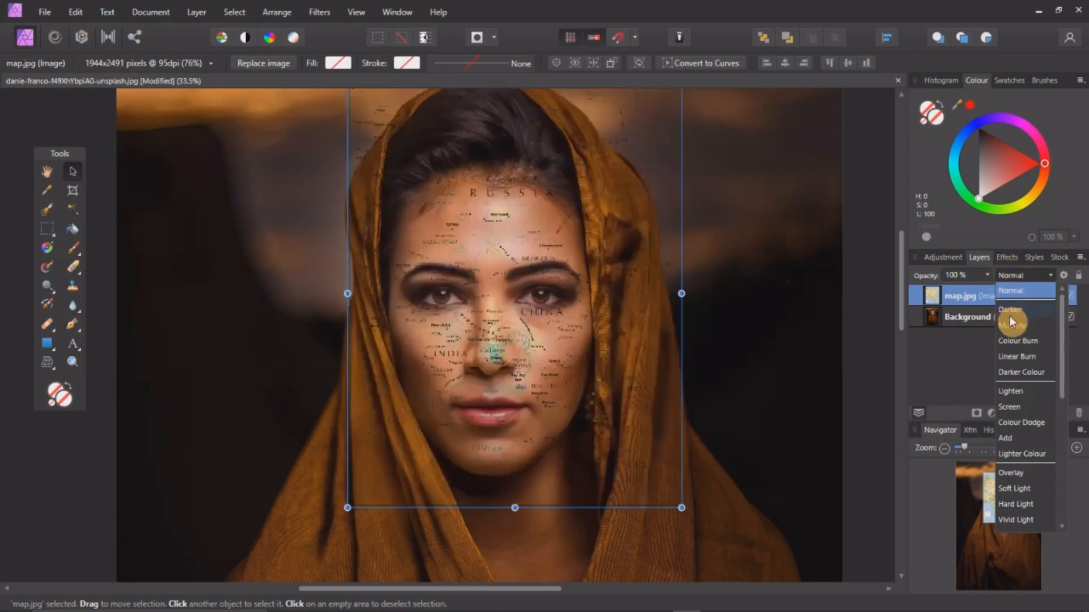
left_click(1012, 330)
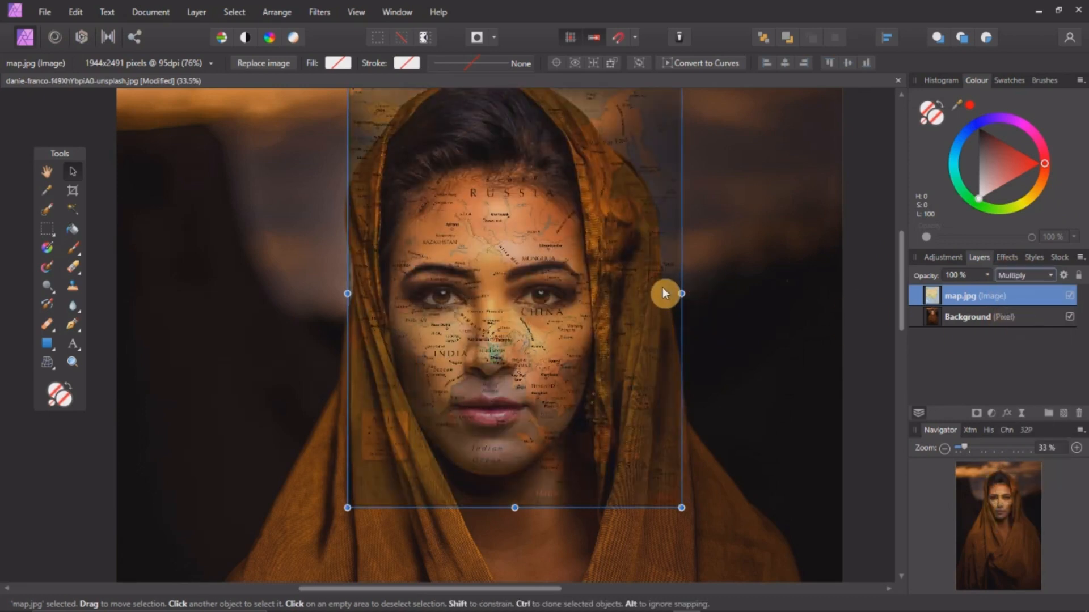
Step: Add a mask to the map layer and prepare a black paint brush about 454 px wide with 46% hardness
scroll(673, 250, "up", 3)
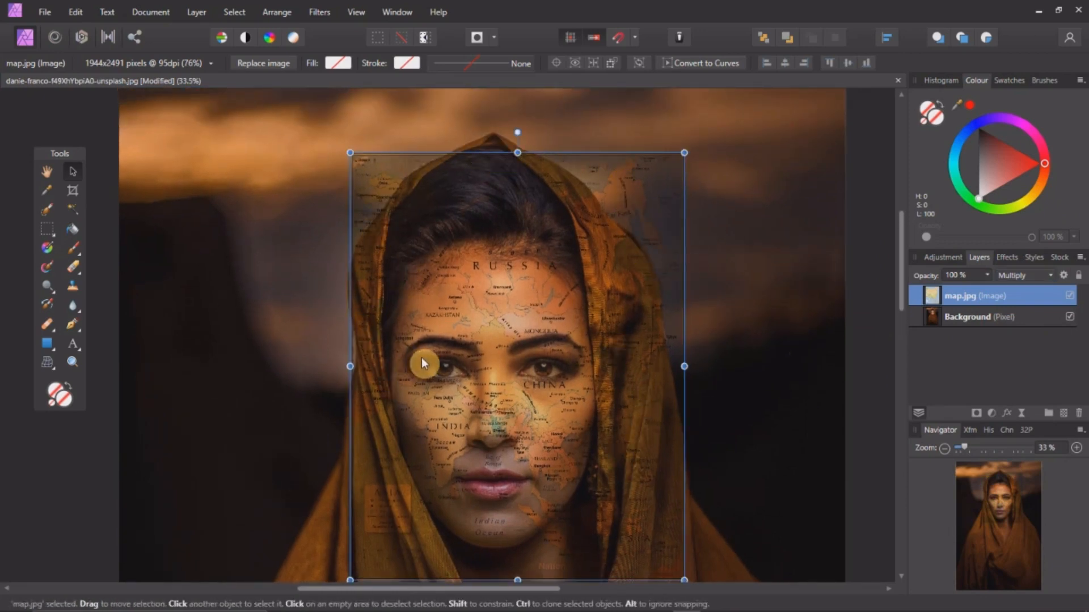
key("space")
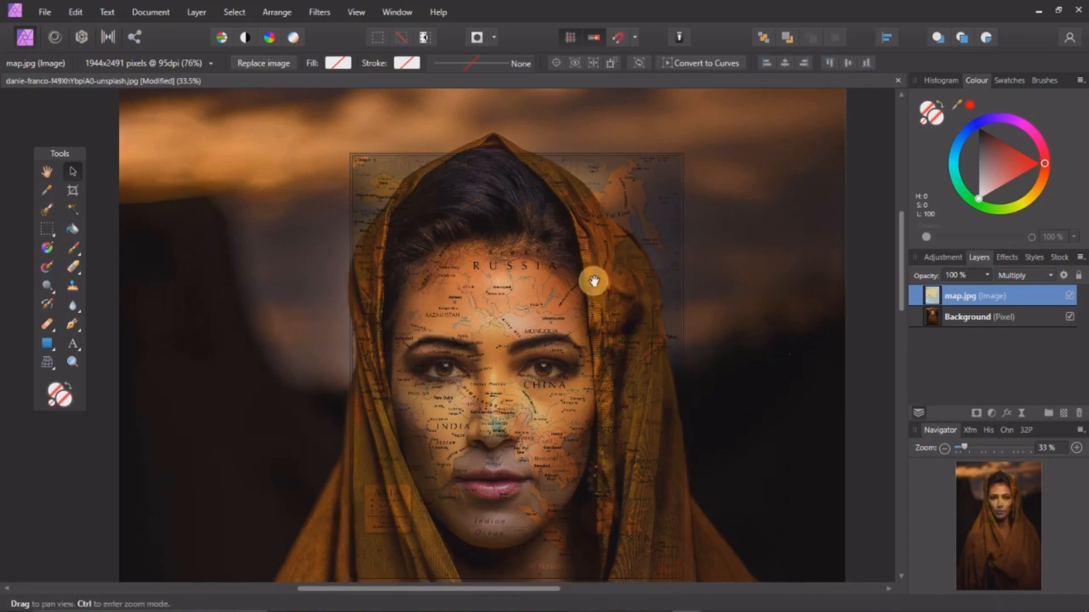
left_click_drag(593, 282, 581, 226)
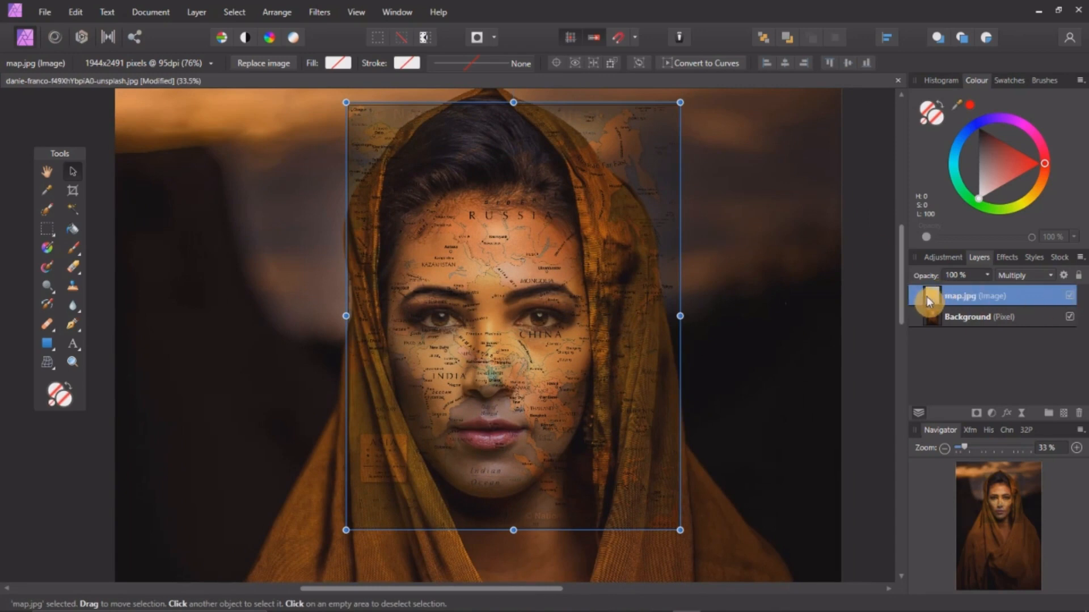
left_click(978, 411)
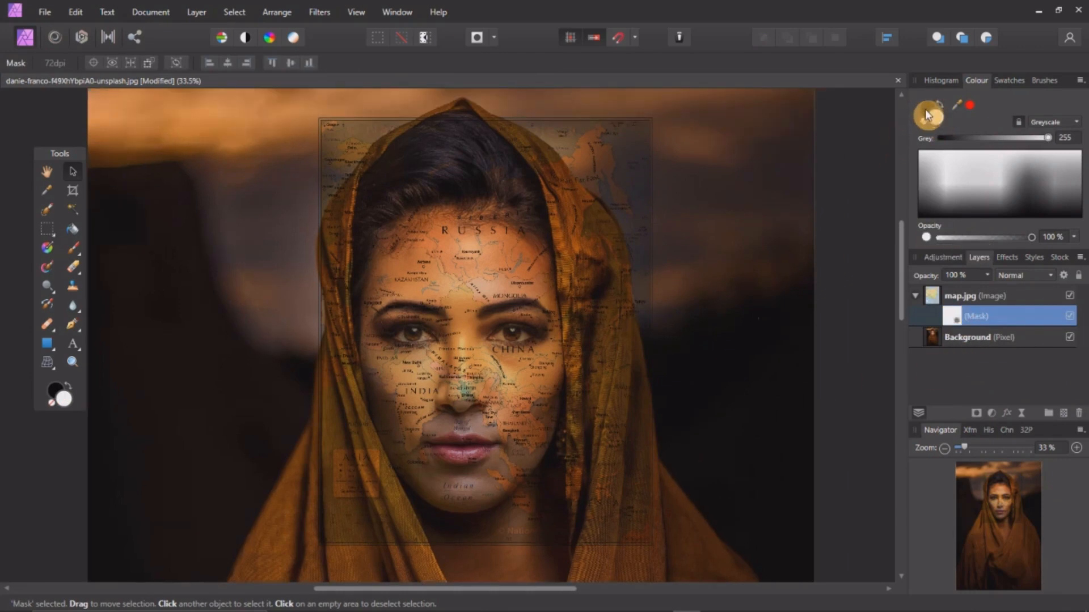
left_click(74, 249)
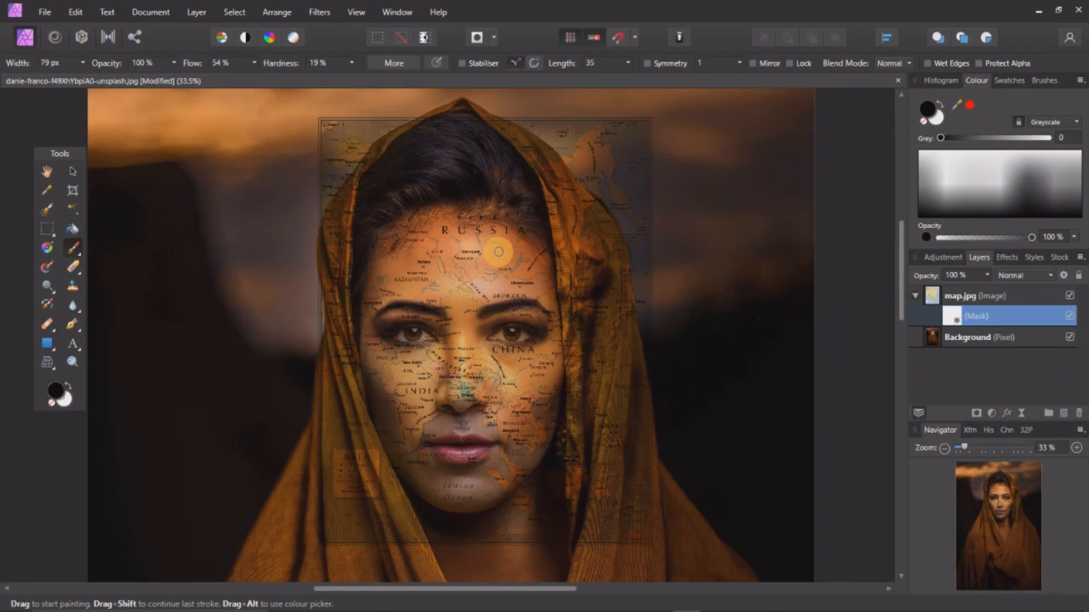
left_click(351, 63)
left_click_drag(352, 75, 379, 80)
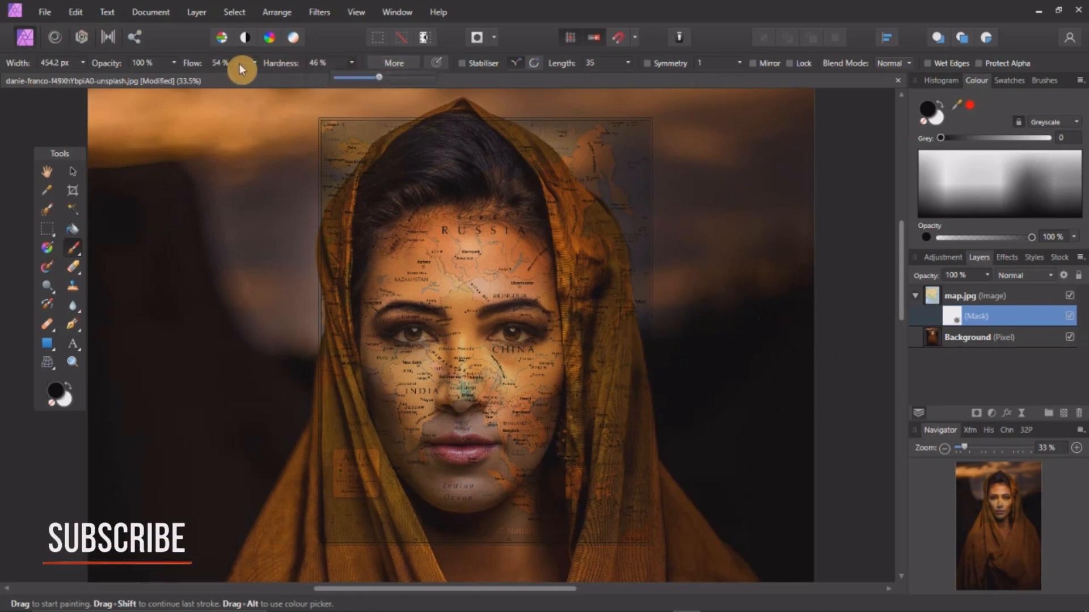
left_click(257, 61)
left_click(256, 61)
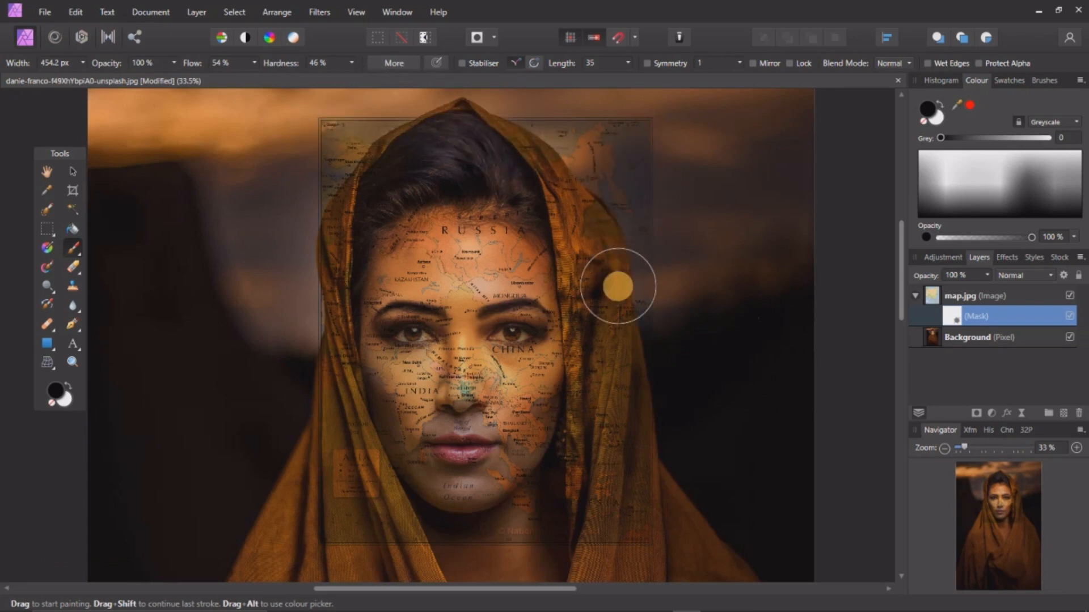
Step: Paint black on the mask to hide the map over the background, headscarf, hair and neck around the face
mouse_move(565, 186)
left_mouse_down()
mouse_move(486, 123)
mouse_move(588, 139)
mouse_move(666, 189)
mouse_move(625, 128)
mouse_move(675, 219)
mouse_move(589, 135)
mouse_move(665, 312)
mouse_move(567, 171)
mouse_move(610, 295)
mouse_move(631, 502)
mouse_move(633, 390)
mouse_move(594, 212)
mouse_move(500, 118)
mouse_move(411, 107)
mouse_move(312, 155)
mouse_move(296, 211)
mouse_move(409, 120)
mouse_move(352, 171)
mouse_move(306, 241)
mouse_move(302, 434)
mouse_move(316, 496)
left_mouse_up()
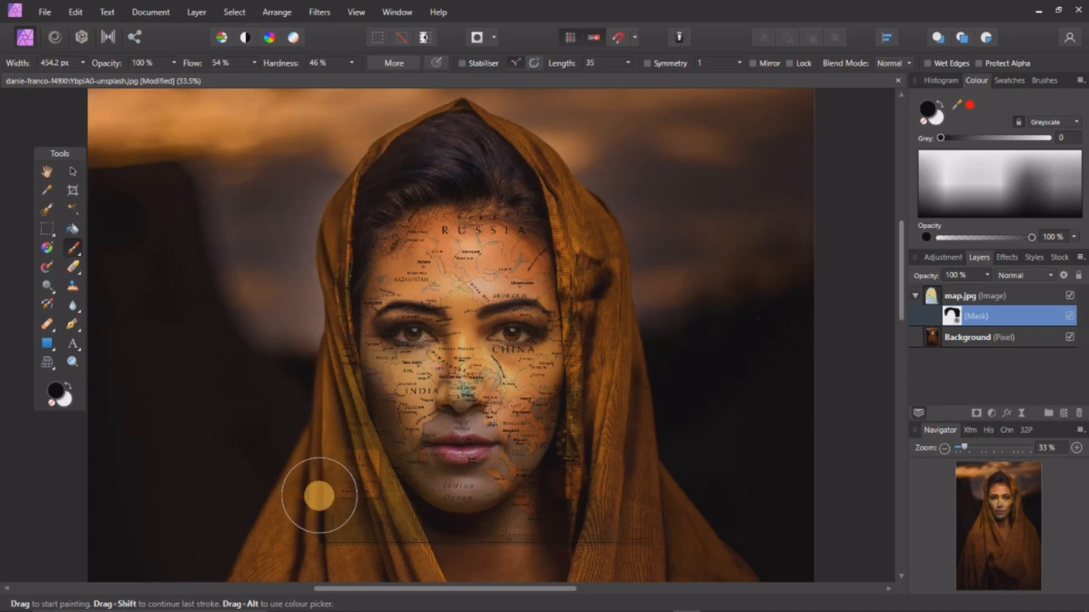
left_click_drag(430, 246, 434, 124)
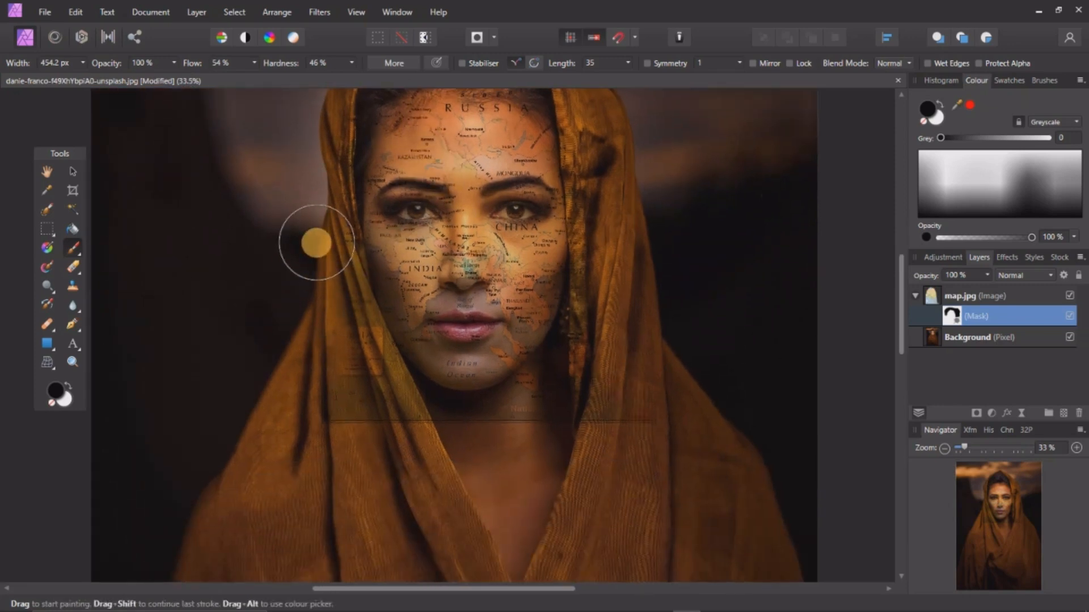
mouse_move(331, 308)
left_mouse_down()
mouse_move(369, 396)
mouse_move(414, 449)
mouse_move(313, 427)
mouse_move(511, 441)
mouse_move(473, 442)
mouse_move(558, 420)
mouse_move(604, 318)
mouse_move(623, 216)
mouse_move(612, 452)
mouse_move(625, 416)
mouse_move(634, 443)
mouse_move(617, 169)
mouse_move(603, 137)
mouse_move(602, 333)
mouse_move(588, 366)
mouse_move(458, 315)
mouse_move(460, 358)
left_mouse_up()
key("space")
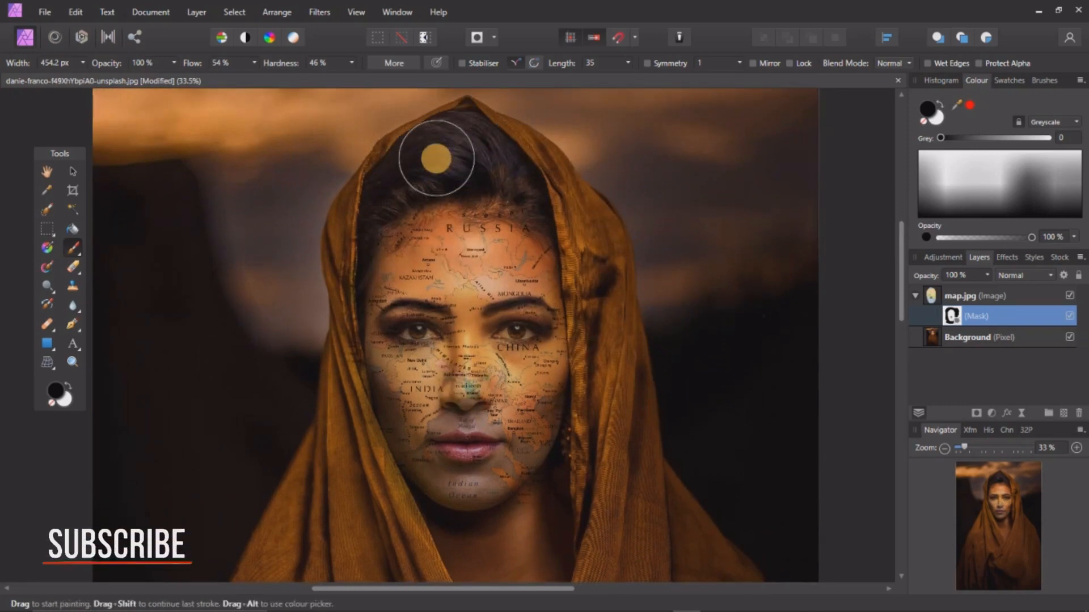
Step: Reduce the brush width to 121 px and mask the map off the hair along the hairline
key("z")
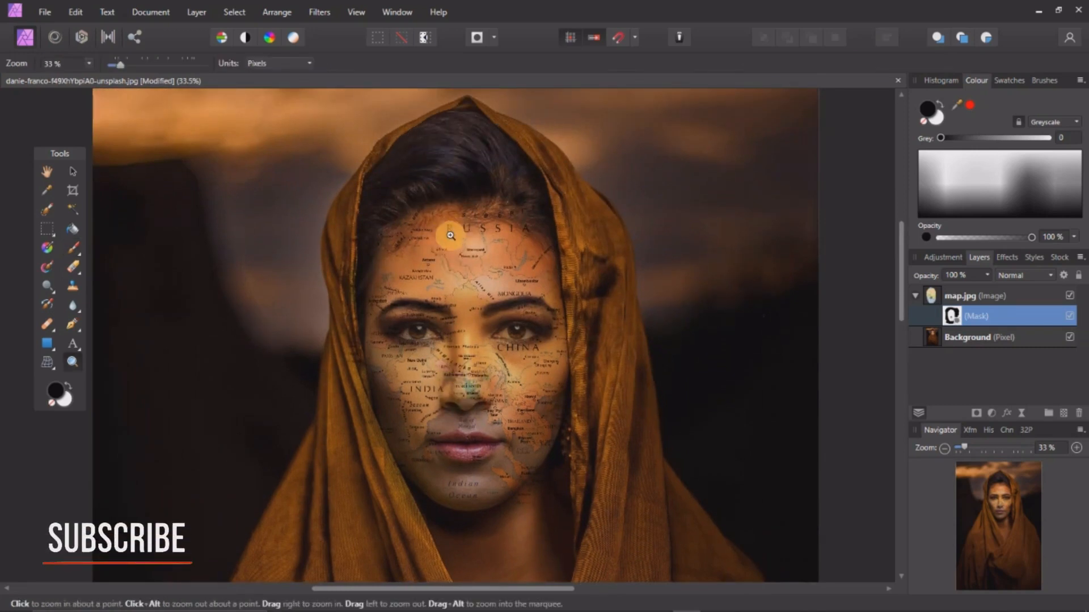
left_click_drag(452, 236, 581, 395)
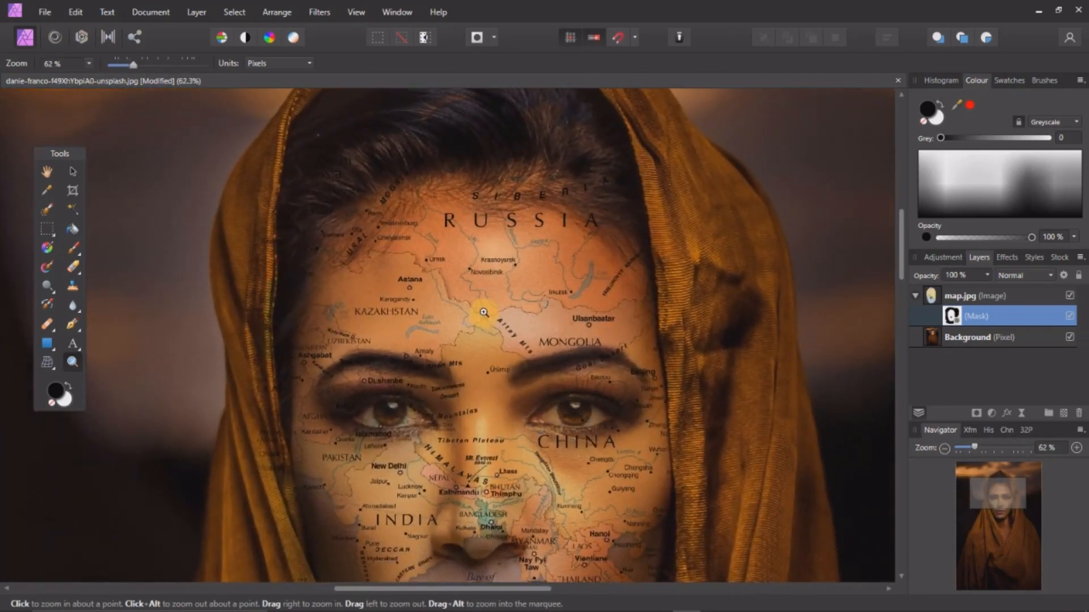
key("b")
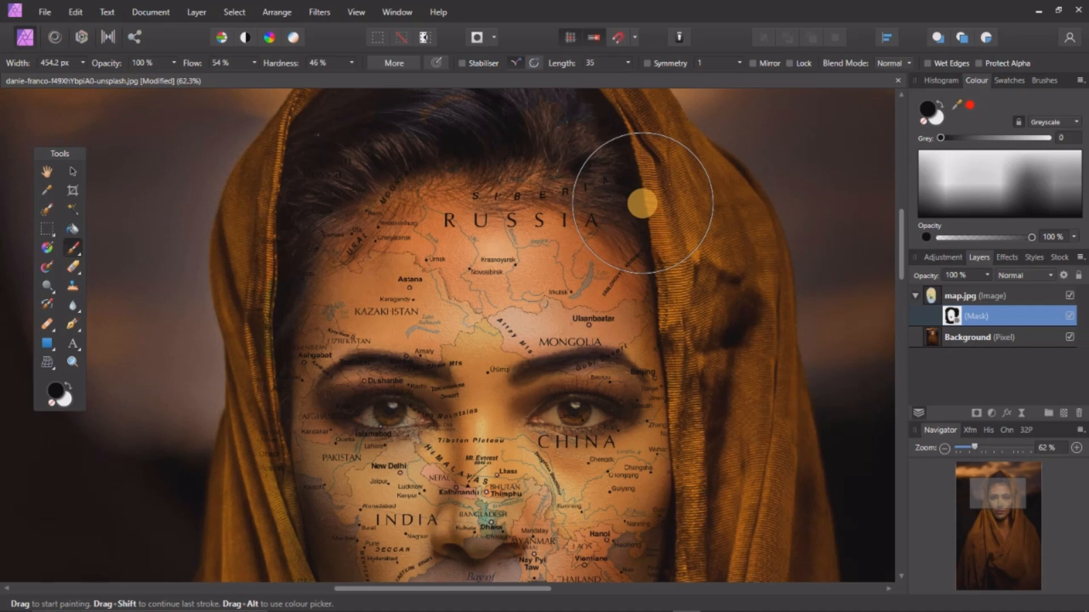
key("bracketright")
key("bracketleft")
key("bracketleft")
key("bracketleft")
key("bracketleft")
key("bracketleft")
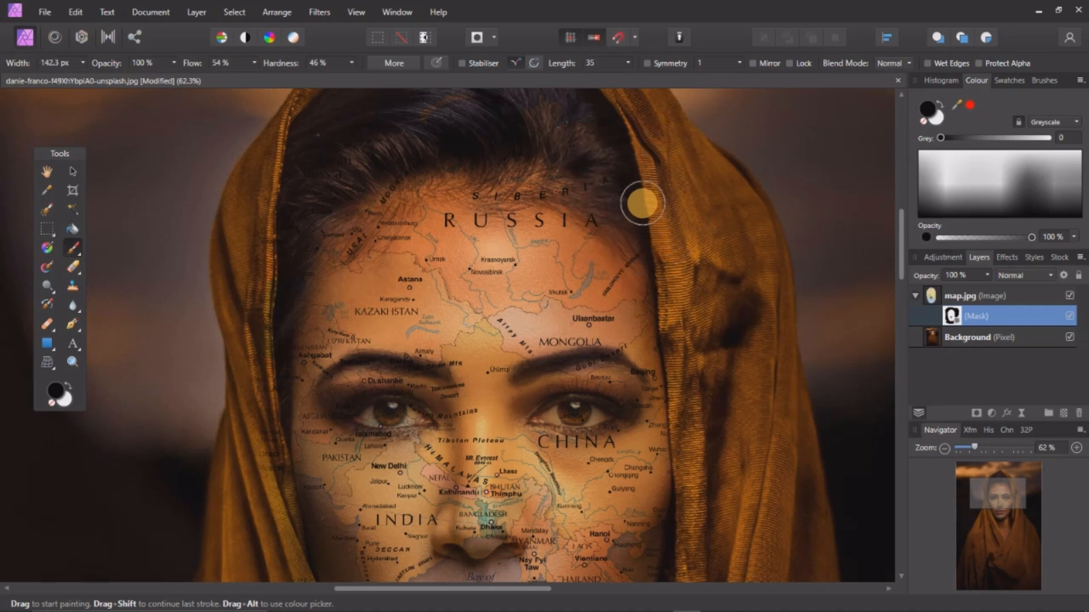
key("bracketleft")
mouse_move(634, 210)
left_mouse_down()
mouse_move(535, 170)
mouse_move(430, 163)
mouse_move(548, 150)
mouse_move(523, 236)
left_mouse_up()
key("space")
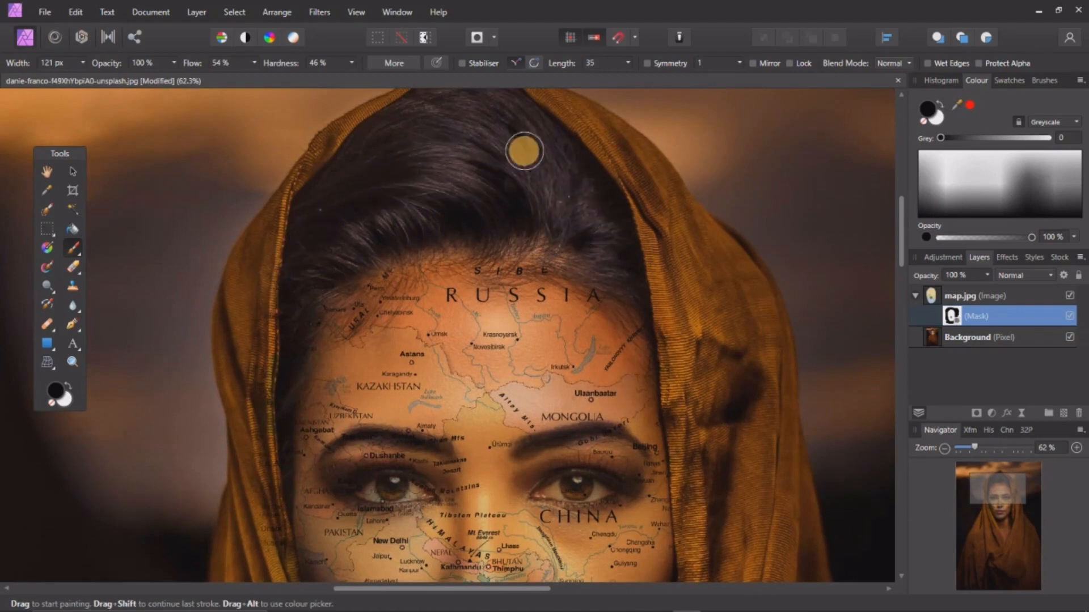
left_click_drag(360, 257, 481, 155)
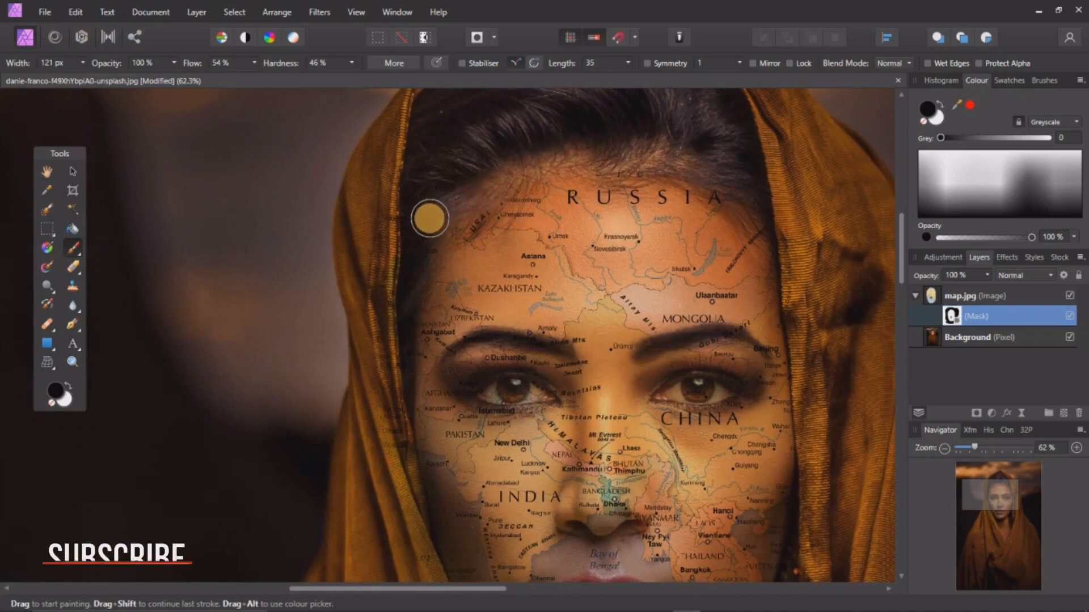
Step: Paint black on the mask to remove the map from the headscarf edges, the area under the jaw and the forehead hairline
mouse_move(391, 350)
left_mouse_down()
mouse_move(398, 316)
mouse_move(399, 461)
mouse_move(428, 371)
mouse_move(421, 252)
left_mouse_up()
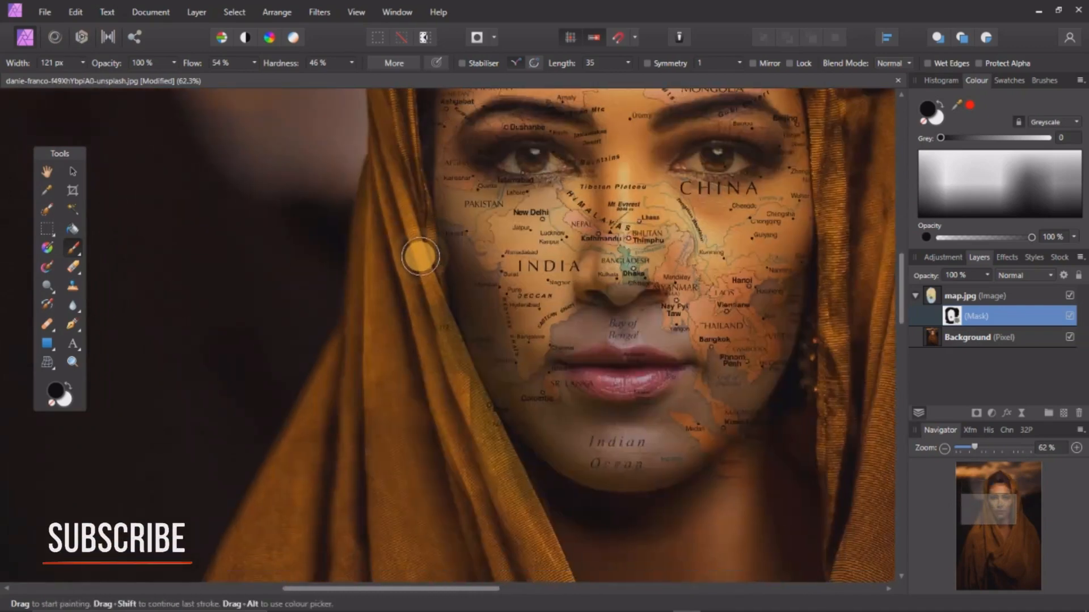
mouse_move(437, 336)
left_mouse_down()
mouse_move(479, 440)
mouse_move(465, 407)
mouse_move(491, 438)
mouse_move(472, 405)
mouse_move(521, 471)
mouse_move(575, 505)
mouse_move(687, 521)
mouse_move(584, 527)
mouse_move(669, 511)
mouse_move(712, 486)
mouse_move(795, 396)
left_mouse_up()
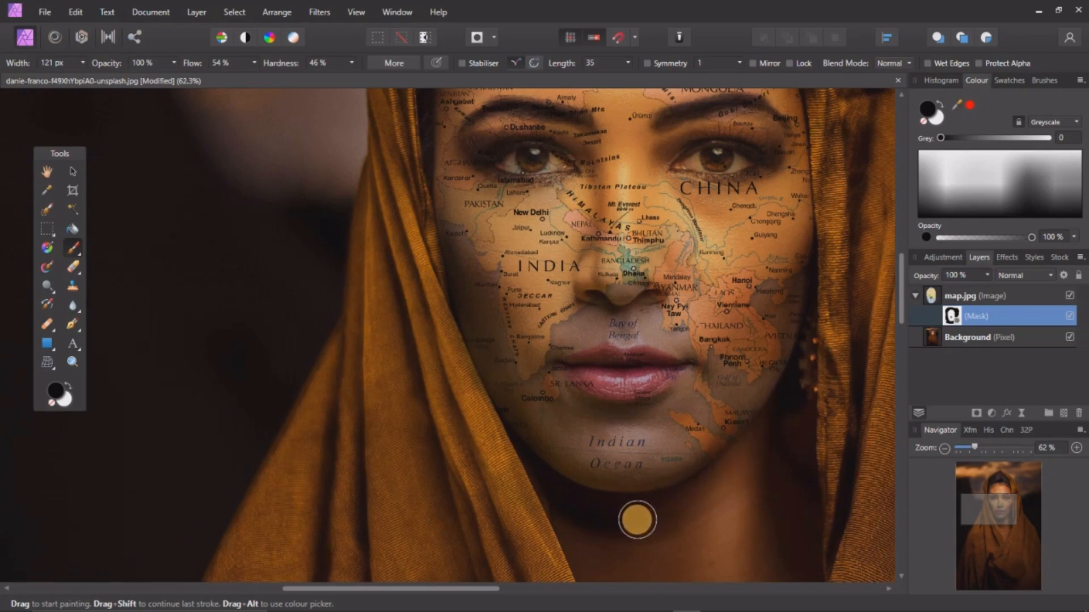
key("space")
left_click_drag(760, 262, 632, 332)
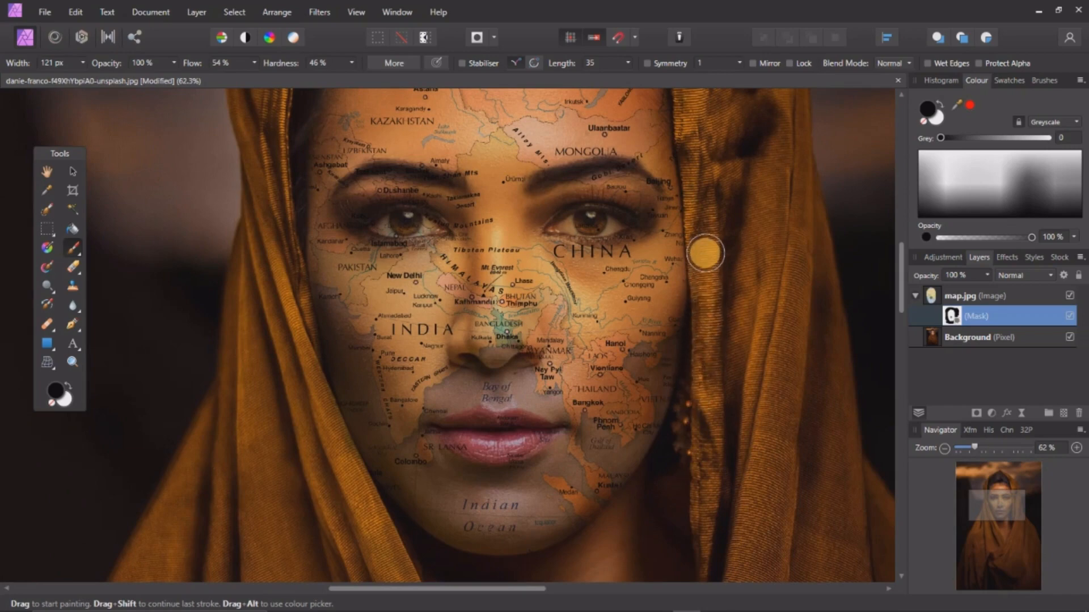
left_click_drag(690, 162, 688, 294)
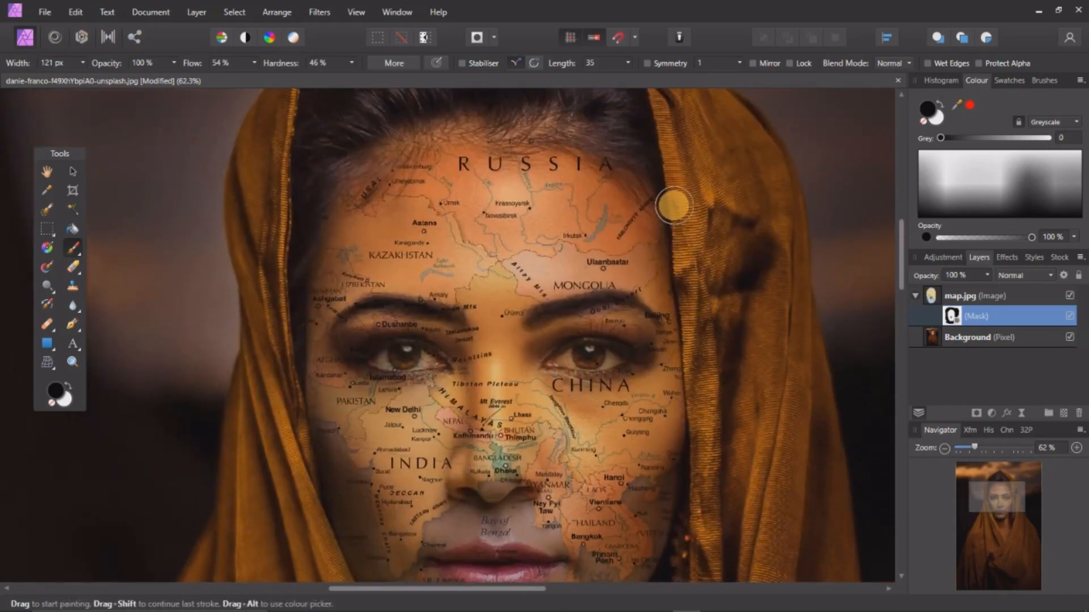
mouse_move(667, 178)
left_mouse_down()
mouse_move(694, 259)
mouse_move(525, 219)
left_mouse_up()
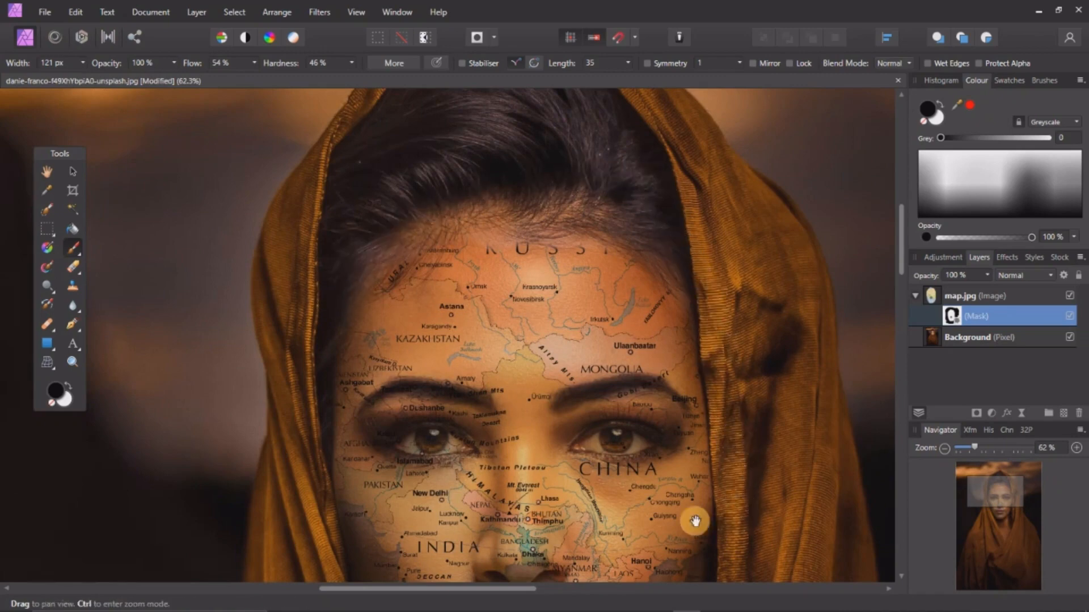
left_click_drag(692, 518, 698, 301)
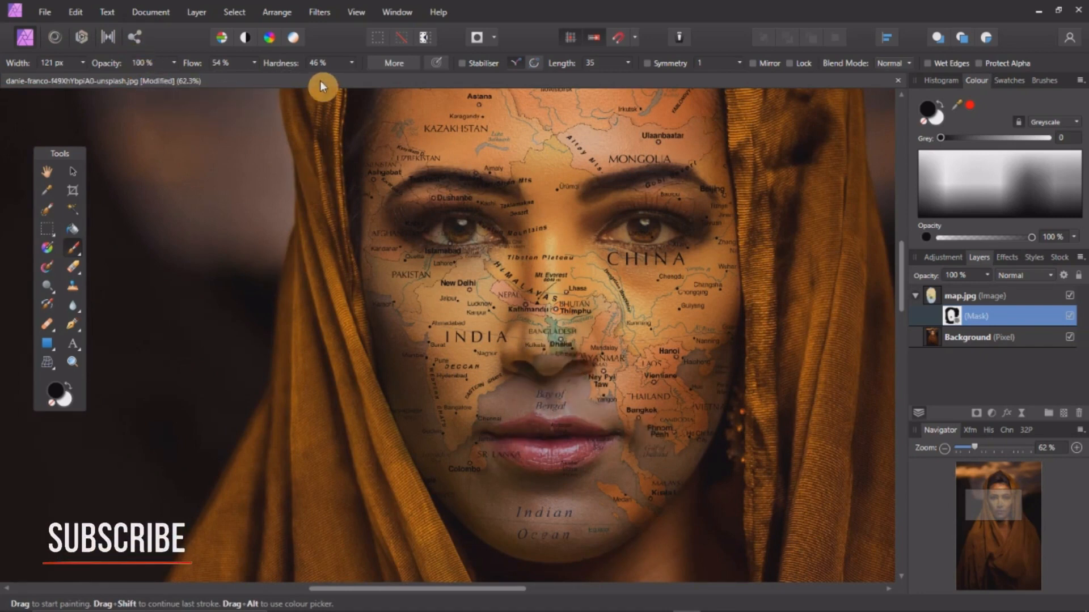
Step: Soften the brush to 26% hardness, reduce its width to 63.2 px, and mask the map off both eyes
left_click(352, 64)
left_click_drag(352, 77, 345, 78)
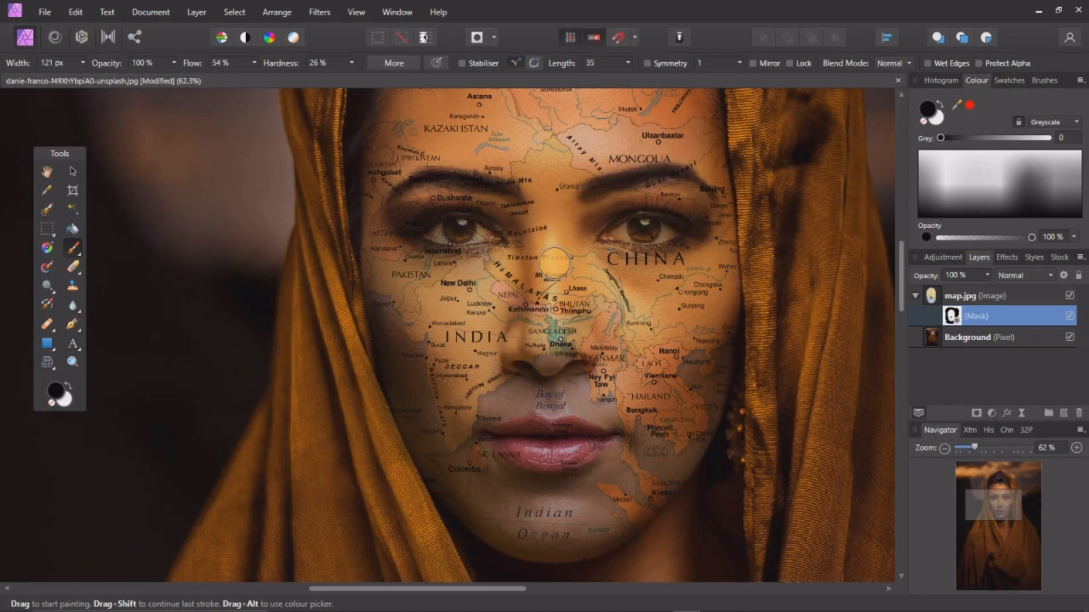
key("z")
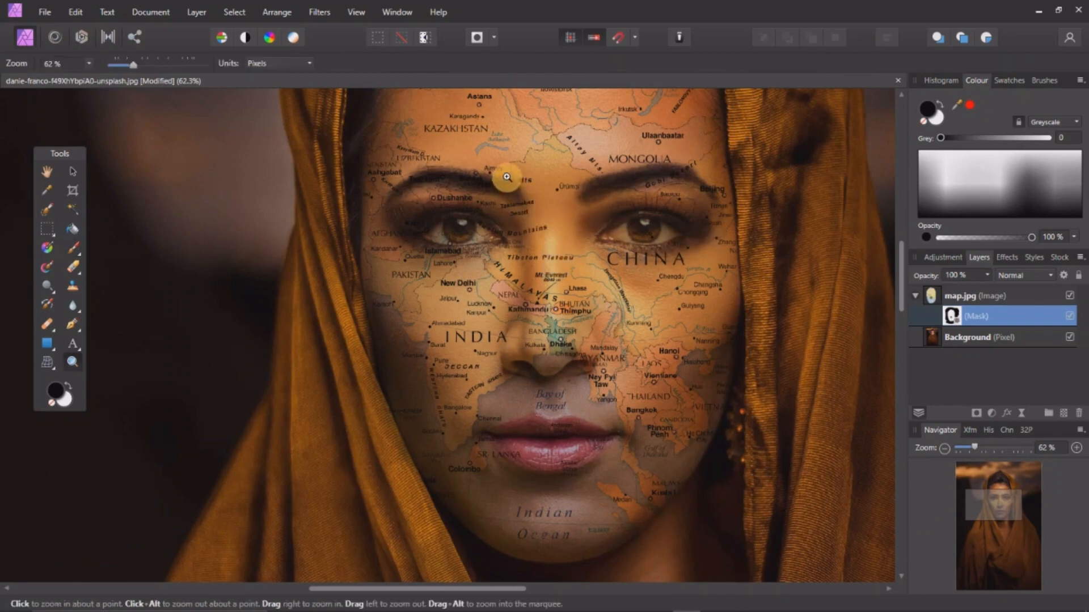
left_click_drag(504, 173, 601, 317)
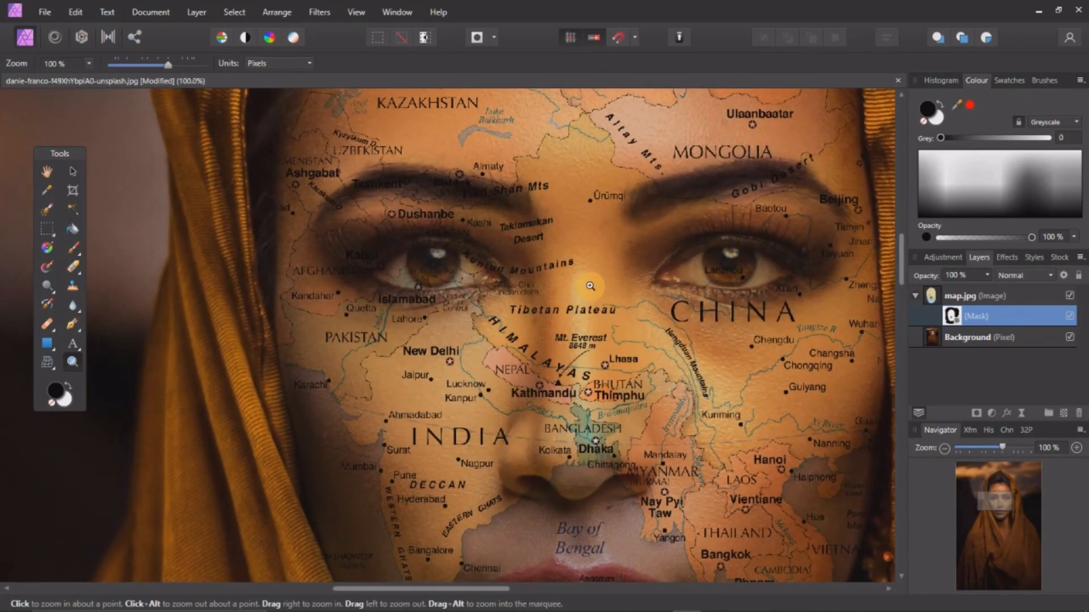
key("b")
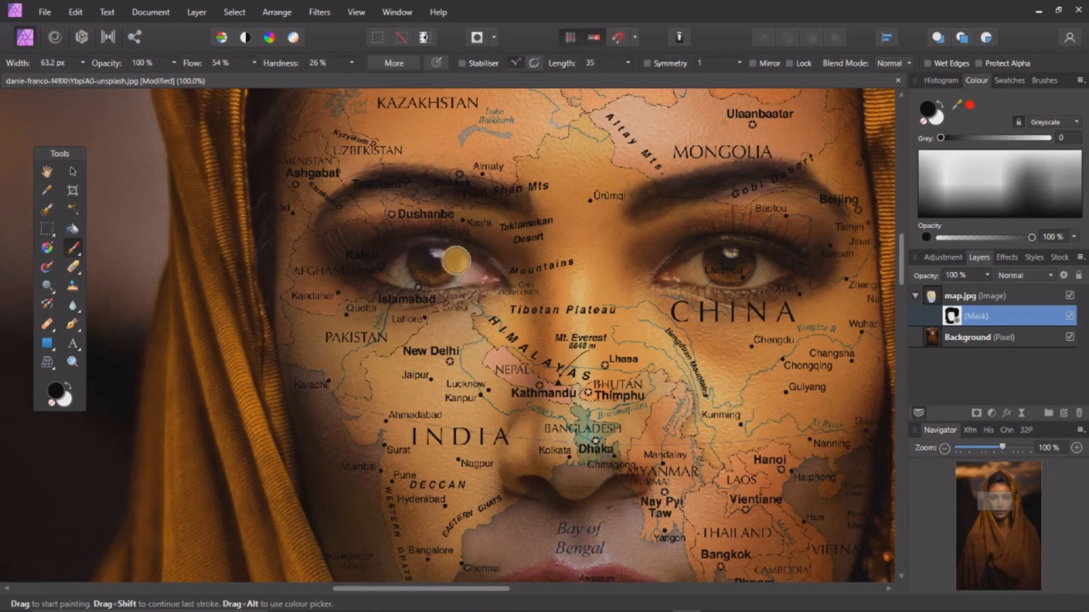
mouse_move(367, 269)
left_mouse_down()
mouse_move(423, 287)
mouse_move(390, 280)
mouse_move(500, 274)
mouse_move(469, 258)
mouse_move(496, 282)
mouse_move(370, 286)
mouse_move(350, 256)
mouse_move(429, 234)
mouse_move(345, 246)
mouse_move(410, 230)
mouse_move(460, 238)
mouse_move(506, 280)
mouse_move(429, 290)
left_mouse_up()
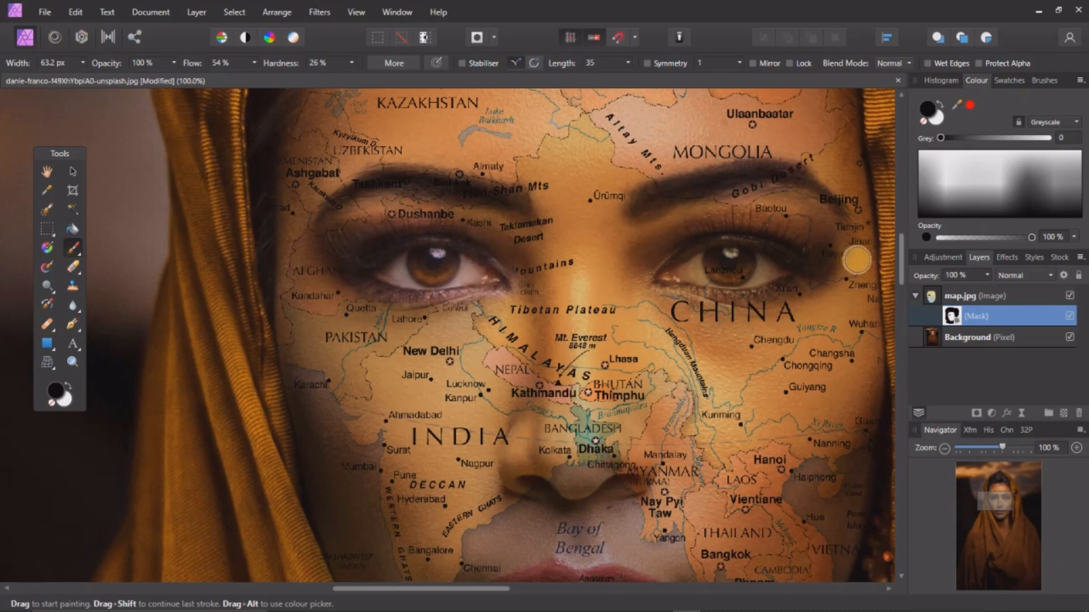
mouse_move(771, 262)
left_mouse_down()
mouse_move(702, 253)
mouse_move(763, 258)
mouse_move(712, 254)
mouse_move(660, 274)
mouse_move(788, 264)
mouse_move(756, 294)
mouse_move(661, 279)
mouse_move(769, 287)
left_mouse_up()
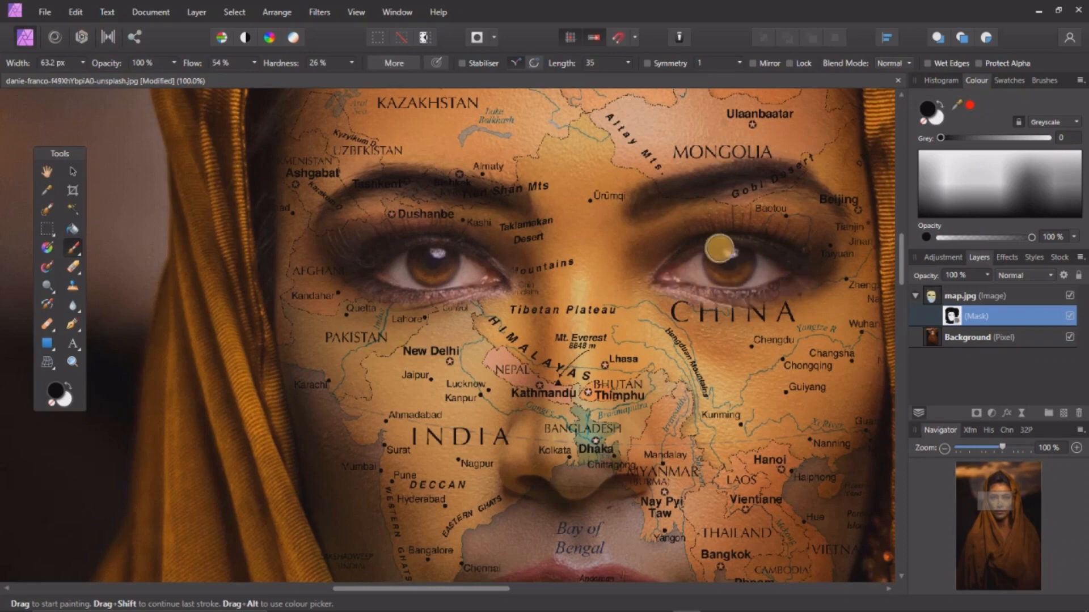
Step: Paint black on the mask to clear the map from the nostrils and the lips
scroll(606, 433, "down", 5)
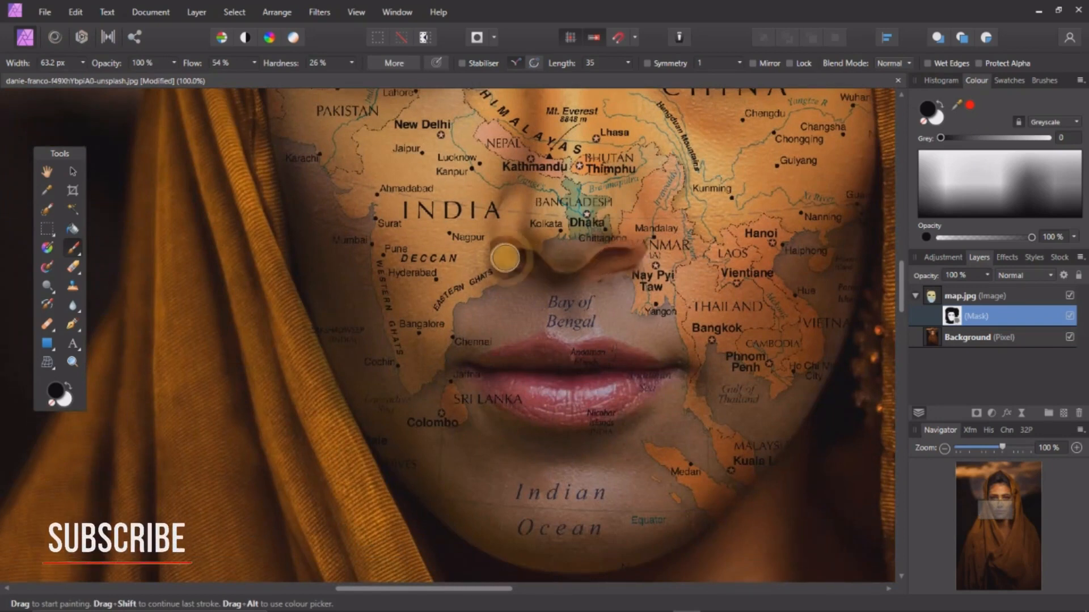
mouse_move(543, 265)
left_mouse_down()
mouse_move(644, 250)
mouse_move(584, 260)
left_mouse_up()
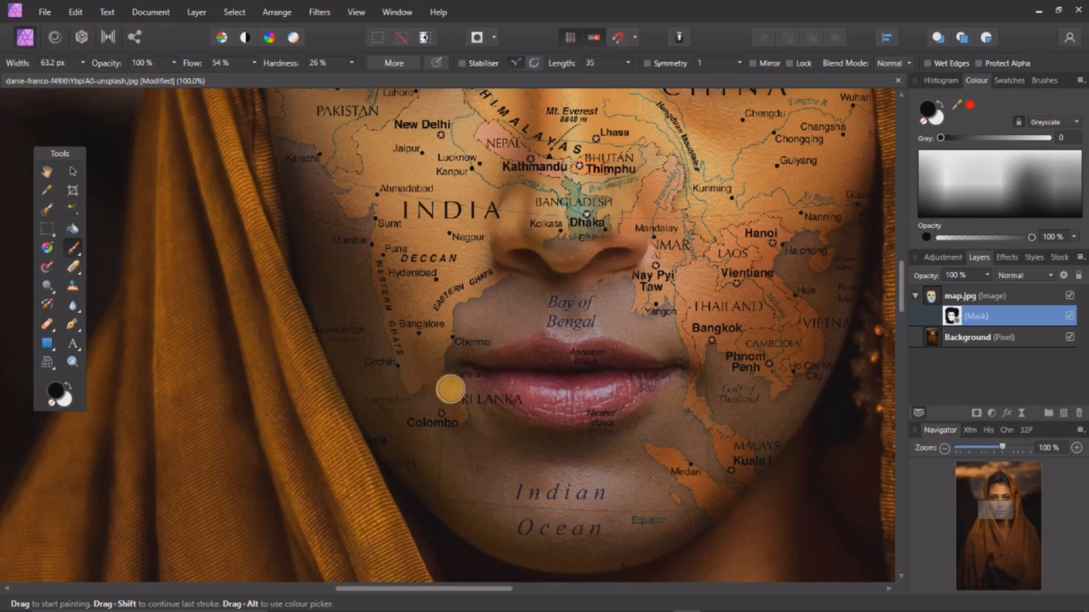
mouse_move(598, 358)
left_mouse_down()
mouse_move(524, 364)
mouse_move(668, 373)
mouse_move(591, 412)
mouse_move(519, 418)
mouse_move(474, 376)
mouse_move(540, 390)
mouse_move(492, 370)
mouse_move(563, 363)
mouse_move(471, 371)
mouse_move(531, 406)
mouse_move(562, 406)
left_mouse_up()
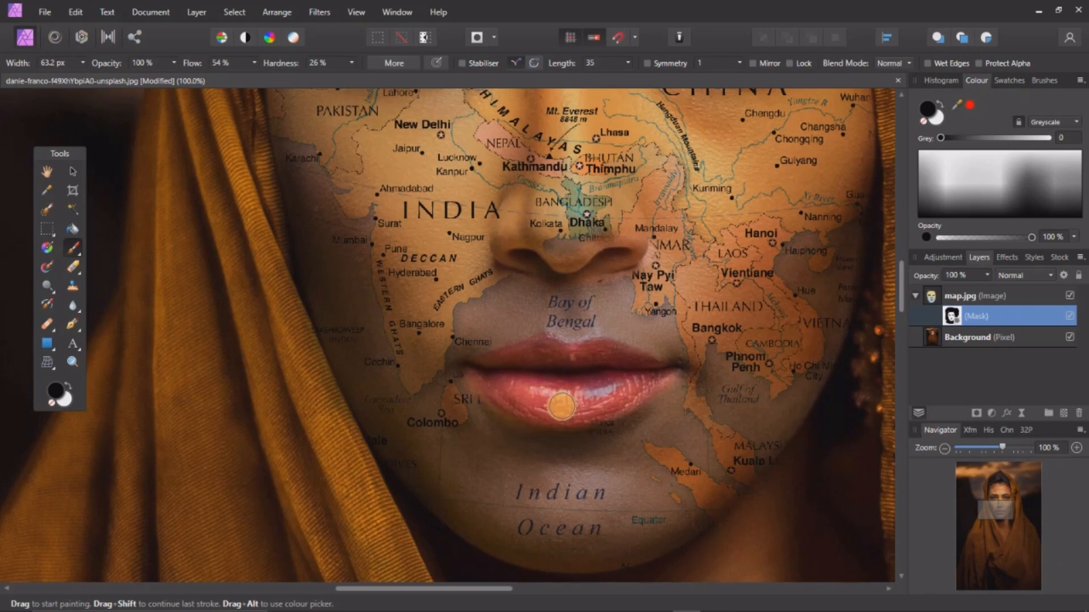
mouse_move(636, 392)
left_mouse_down()
mouse_move(590, 418)
mouse_move(538, 417)
mouse_move(586, 418)
left_mouse_up()
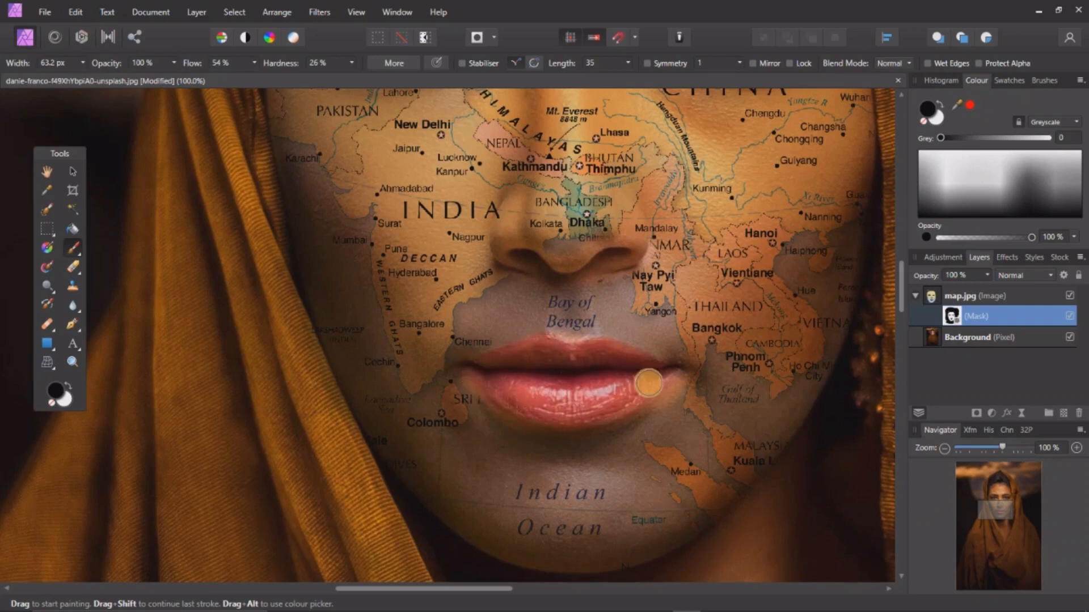
scroll(560, 345, "down", 5)
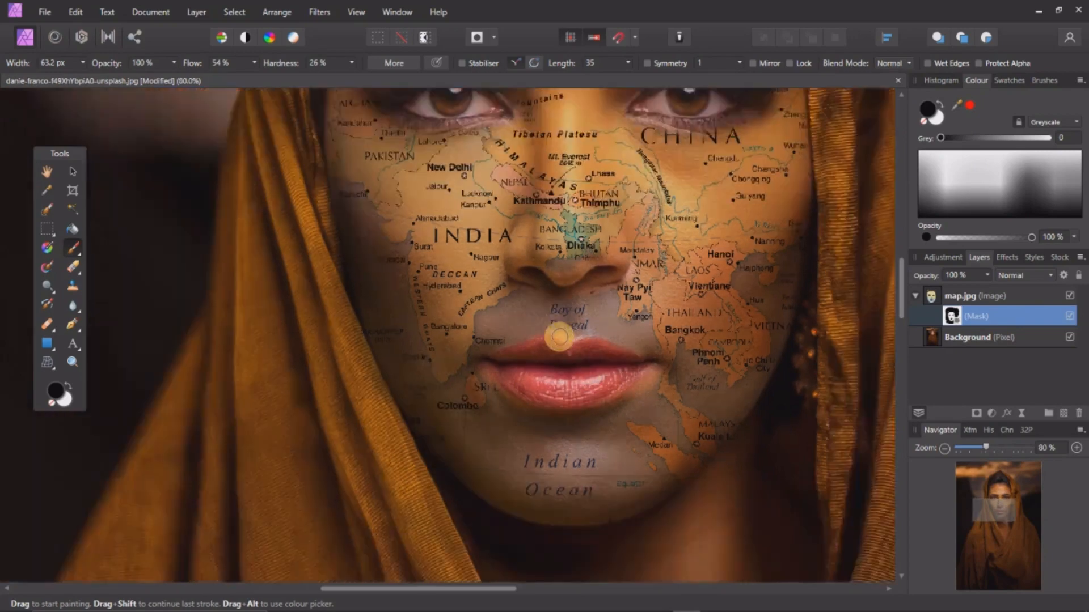
key("space")
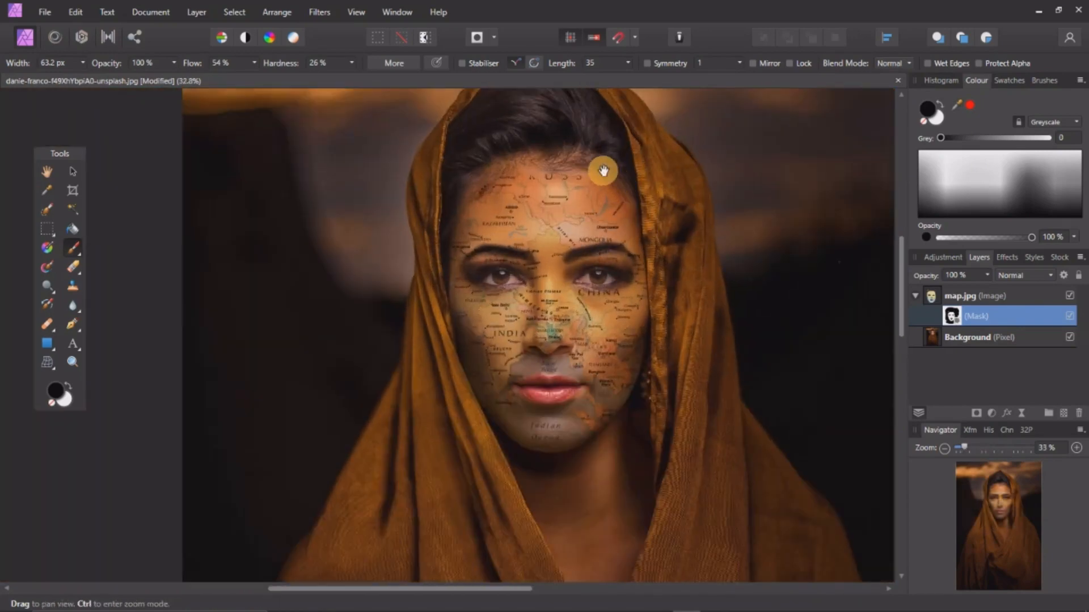
left_click_drag(605, 169, 599, 211)
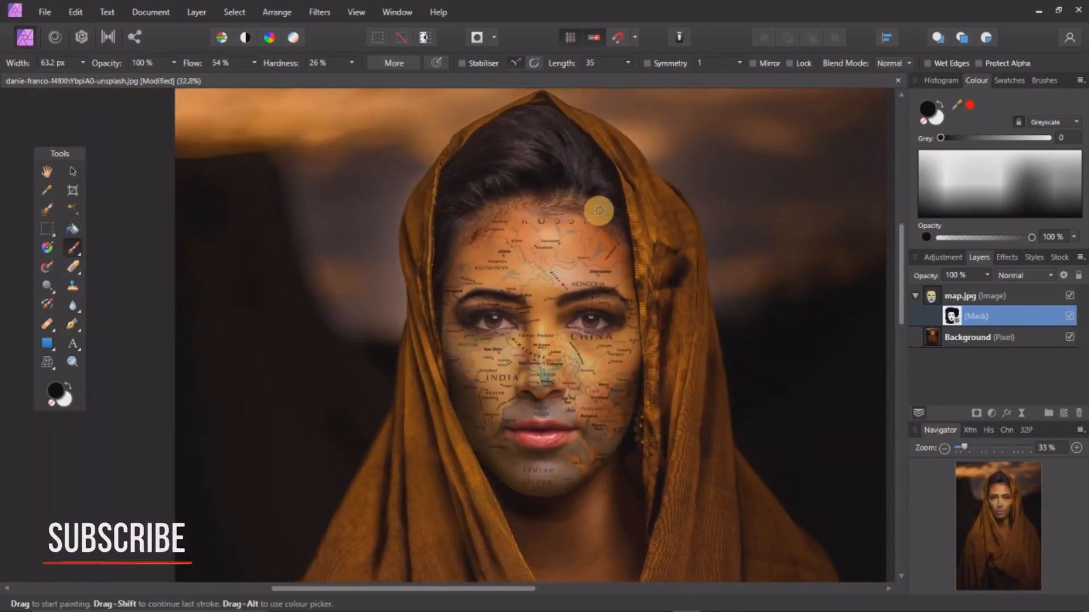